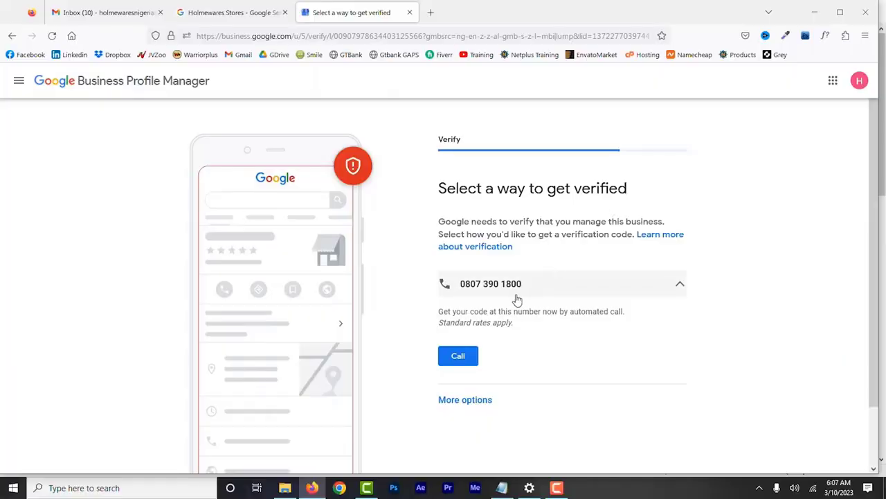
# - Request the verification phone call and submit the six-digit code it provides
pyautogui.click(458, 357)
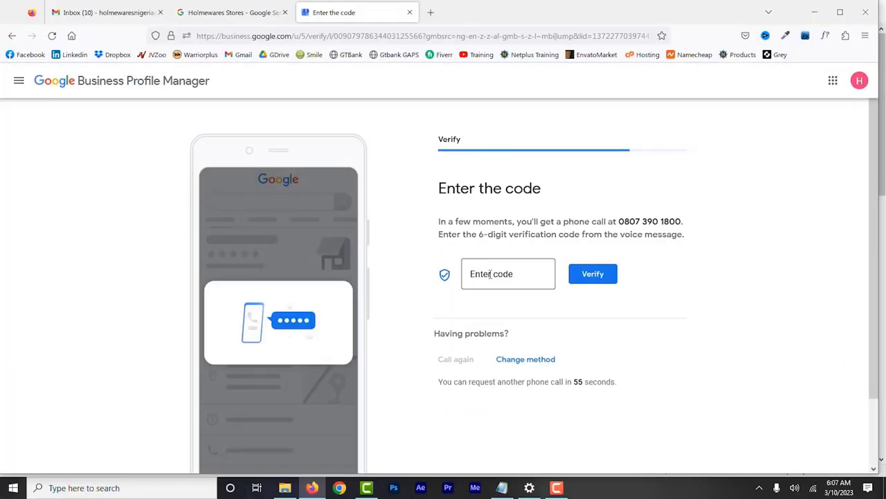
pyautogui.click(501, 275)
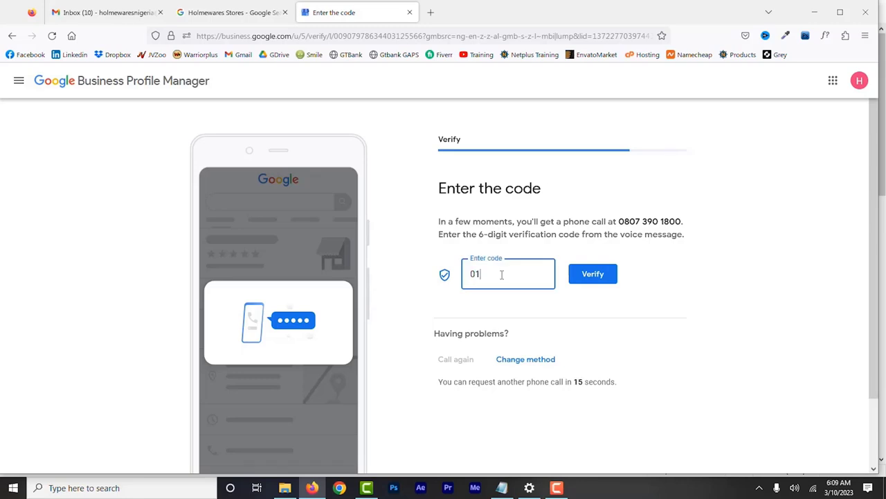
pyautogui.click(590, 279)
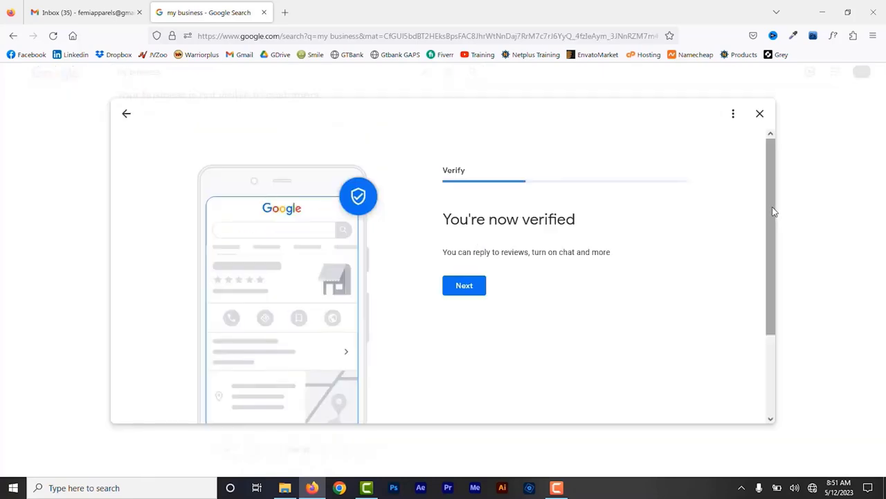
# - Choose Next on the 'You're now verified' dialog to reach the 'You're being verified by Google' page
pyautogui.scroll(-3, 771, 321)
pyautogui.scroll(3, 785, 203)
pyautogui.moveTo(771, 213); pyautogui.dragTo(786, 198)
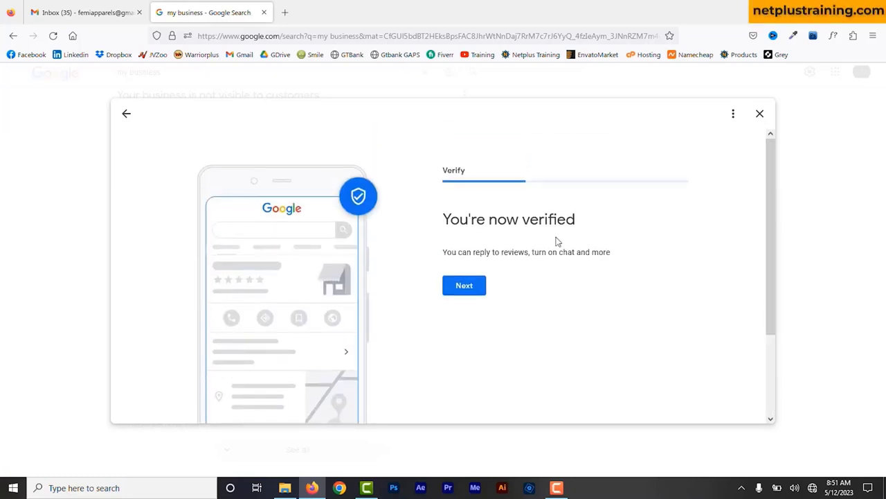
pyautogui.click(464, 286)
pyautogui.click(464, 288)
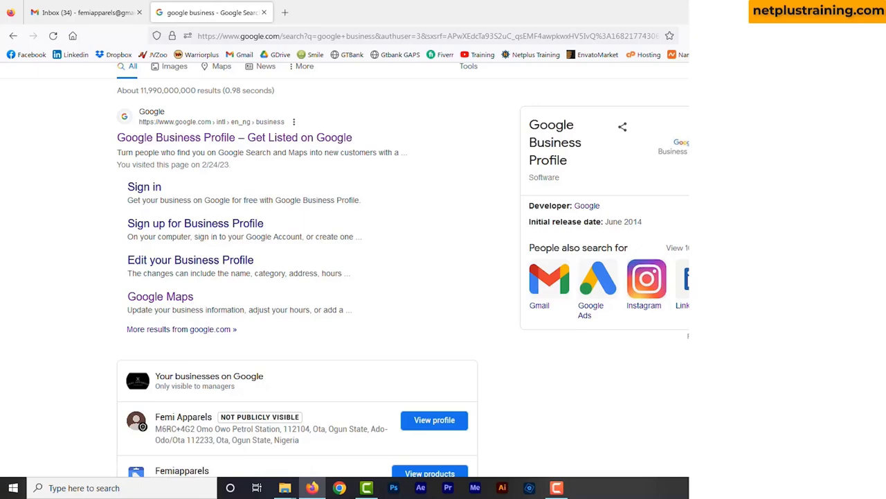
# - Open Femi Apparels from 'Your businesses on Google' to show its profile management panel
pyautogui.scroll(-3, 298, 277)
pyautogui.scroll(-1, 489, 173)
pyautogui.scroll(2, 489, 174)
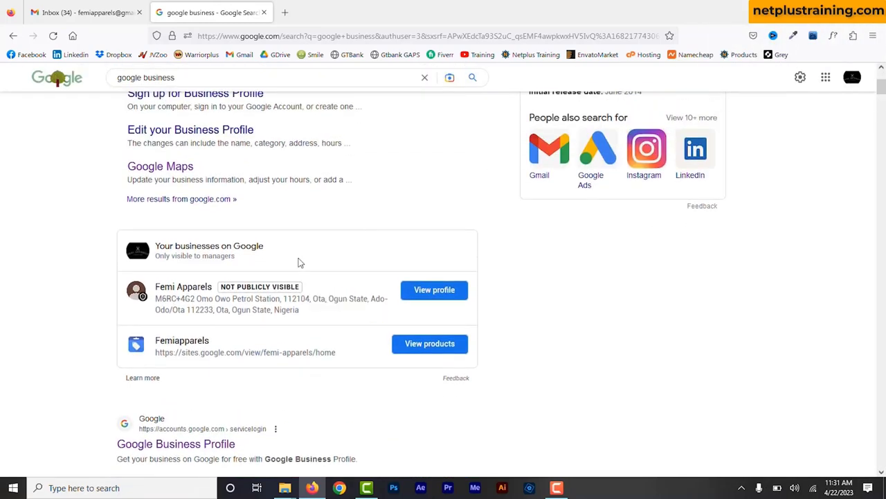
pyautogui.scroll(-1, 424, 223)
pyautogui.click(434, 218)
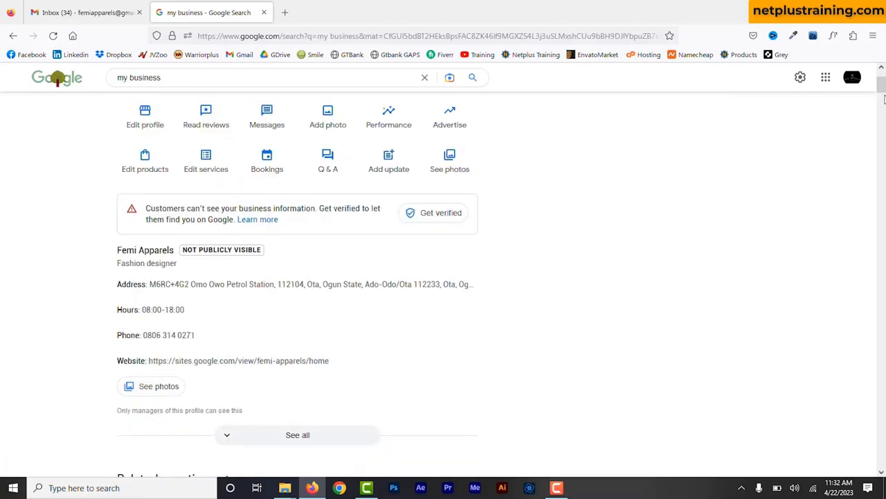
pyautogui.moveTo(884, 99); pyautogui.dragTo(883, 90)
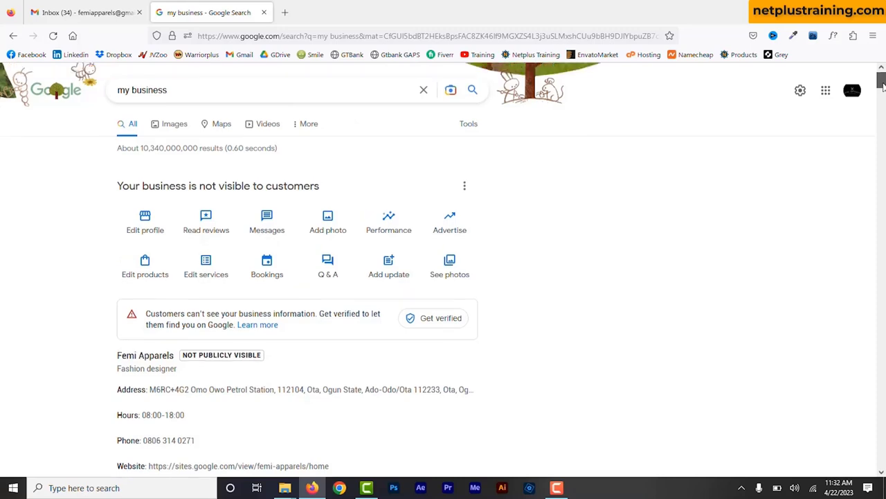
pyautogui.scroll(-1, 882, 89)
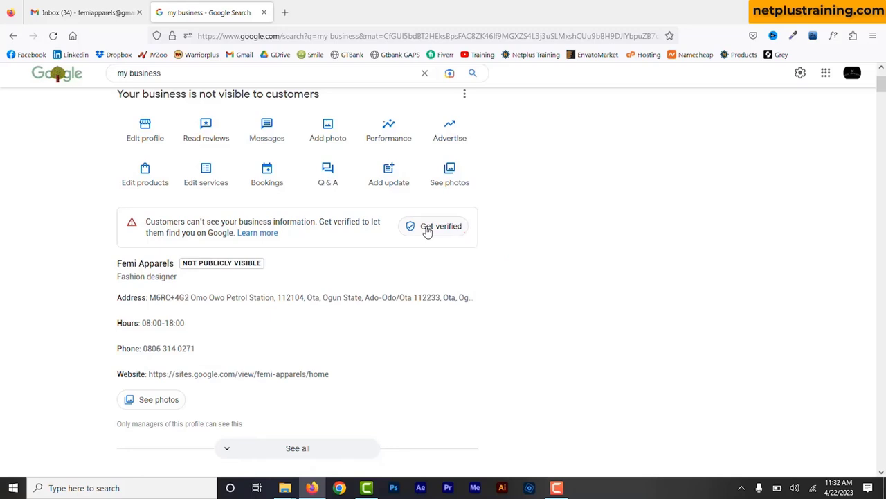
# - Start verification and confirm that none of the suggested listings is this business
pyautogui.click(428, 231)
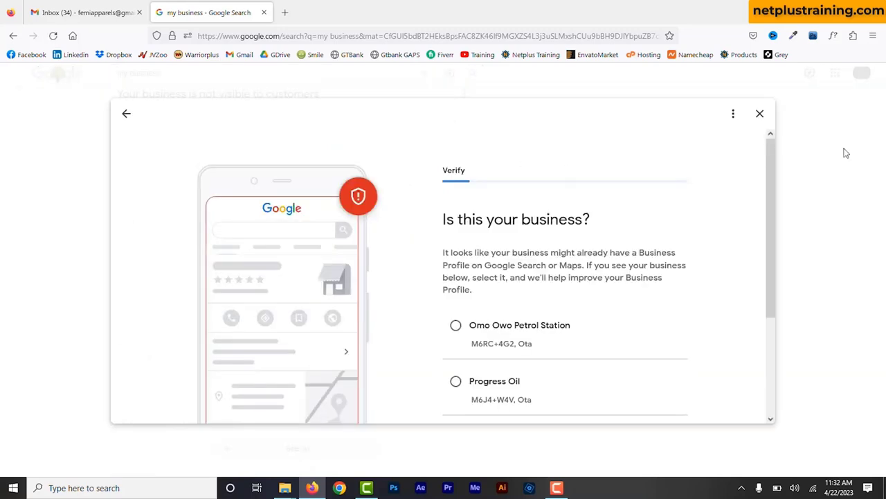
pyautogui.moveTo(773, 188); pyautogui.dragTo(778, 250)
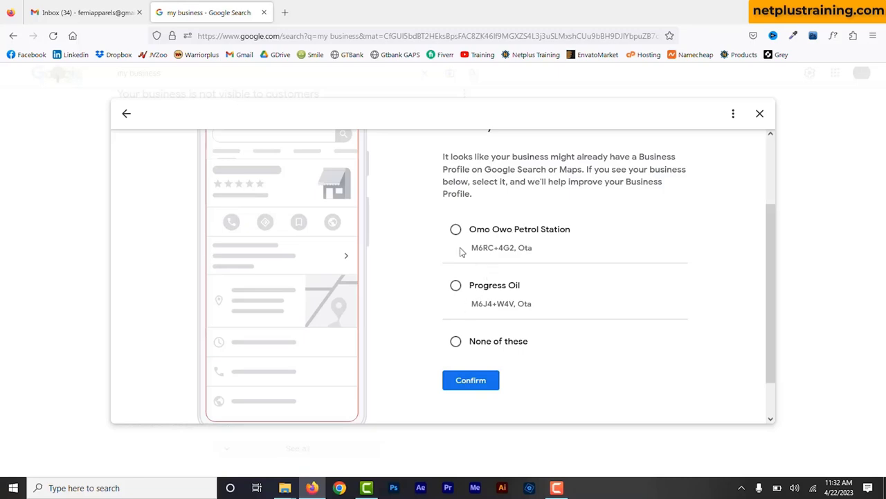
pyautogui.click(456, 342)
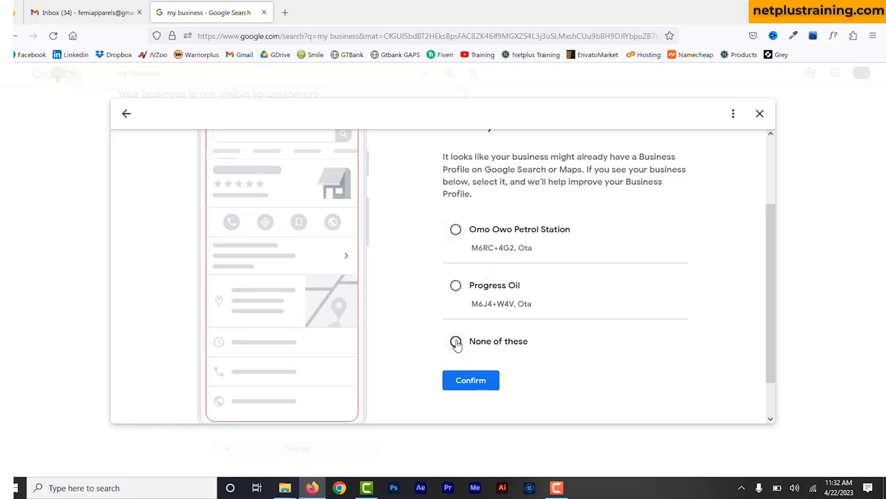
pyautogui.click(475, 386)
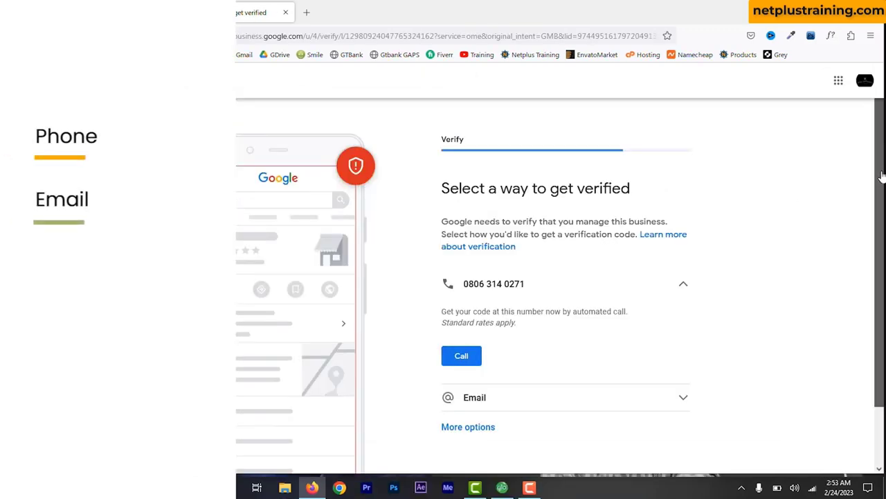
# - Expand and then collapse the Email verification option
pyautogui.scroll(-1, 882, 199)
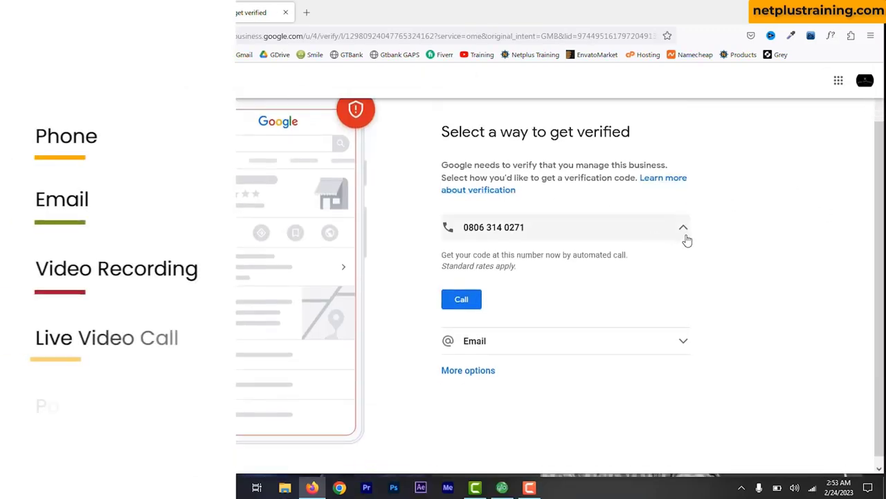
pyautogui.click(666, 349)
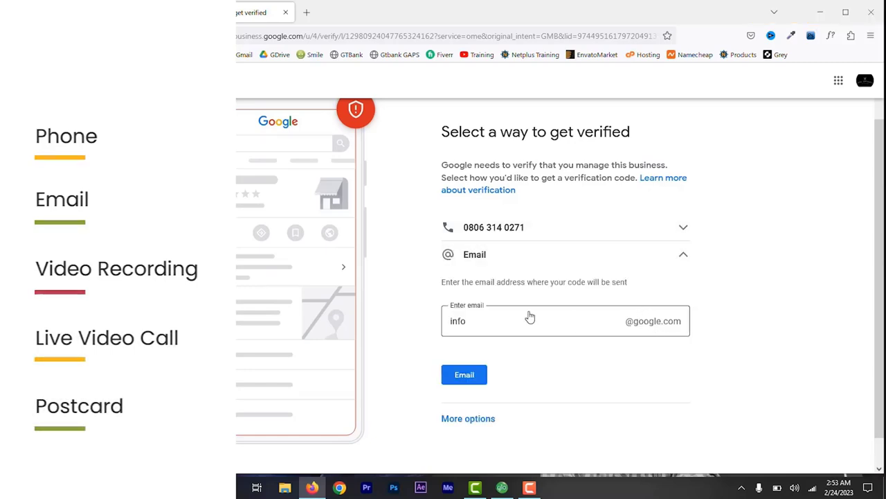
pyautogui.click(682, 257)
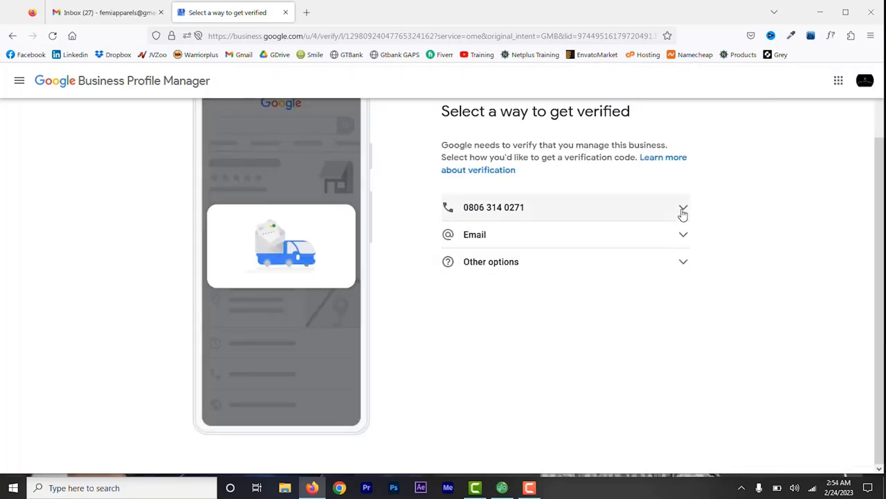
# - Expand the phone option and request the verification code by phone call
pyautogui.click(682, 212)
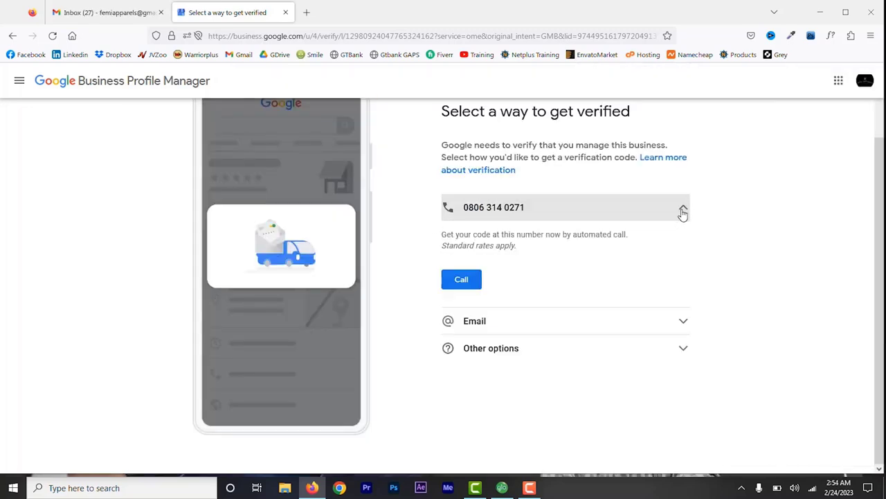
pyautogui.click(460, 283)
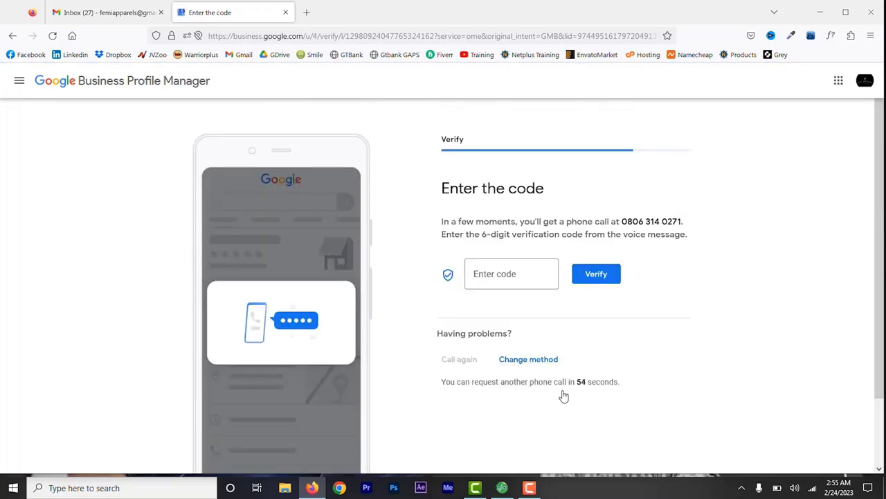
pyautogui.click(511, 279)
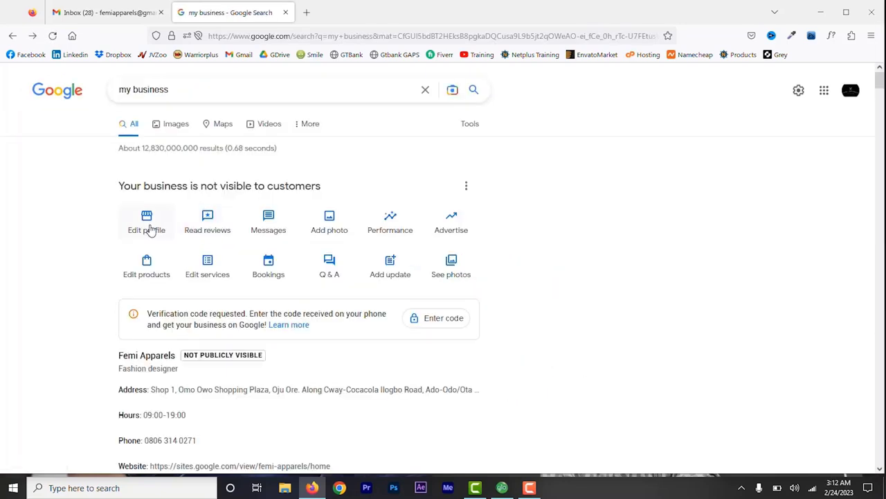
# - In the profile's Contact details, copy the additional phone number into the primary phone field
pyautogui.click(149, 228)
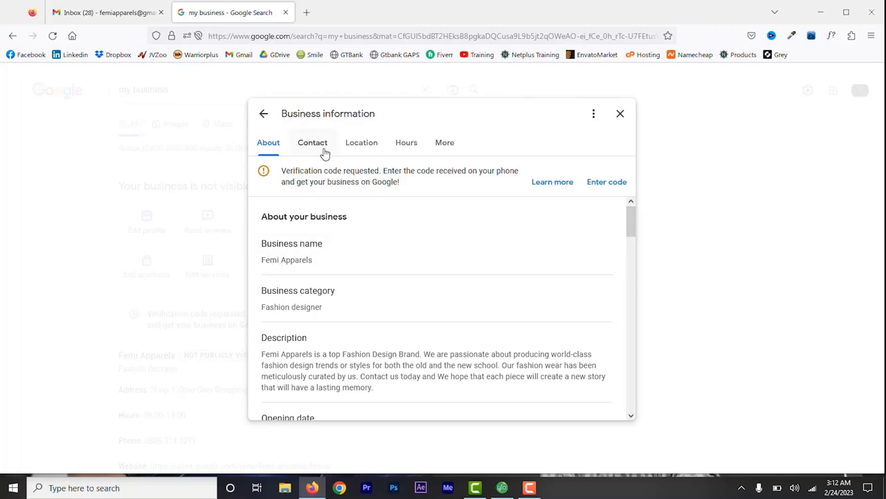
pyautogui.click(304, 143)
pyautogui.click(333, 244)
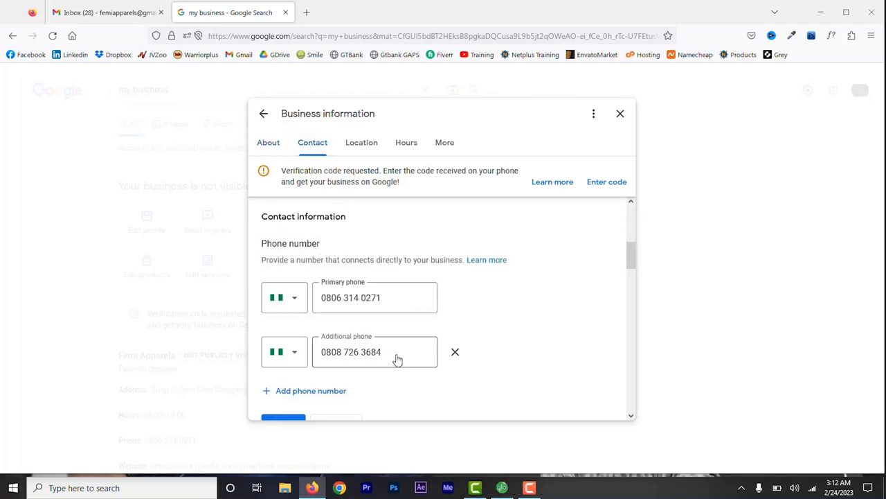
pyautogui.moveTo(396, 352); pyautogui.dragTo(317, 361)
pyautogui.hotkey('ctrl', 'c')
pyautogui.click(392, 306)
pyautogui.hotkey('ctrl', 'v')
# - Move the old primary number into additional phone, save, and bring up code entry
pyautogui.moveTo(368, 304); pyautogui.dragTo(295, 308)
pyautogui.hotkey('ctrl', 'x')
pyautogui.moveTo(388, 353); pyautogui.dragTo(301, 356)
pyautogui.hotkey('ctrl', 'v')
pyautogui.moveTo(632, 264); pyautogui.dragTo(635, 279)
pyautogui.click(289, 339)
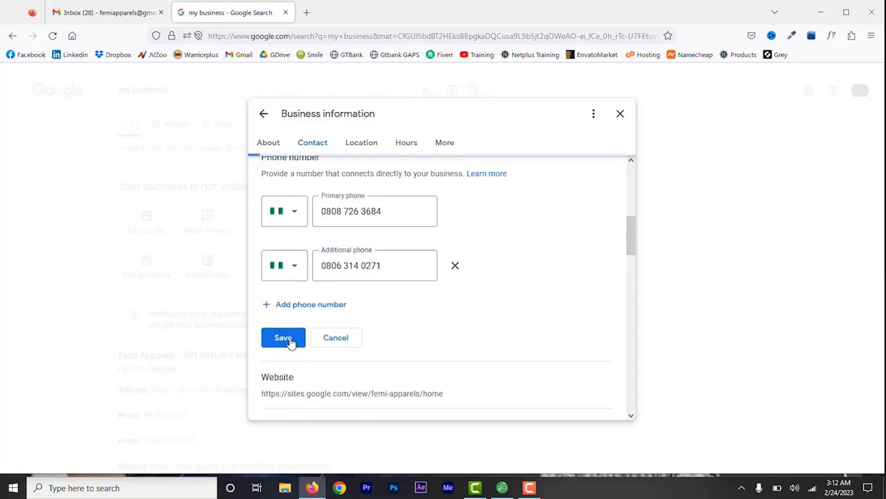
pyautogui.click(263, 113)
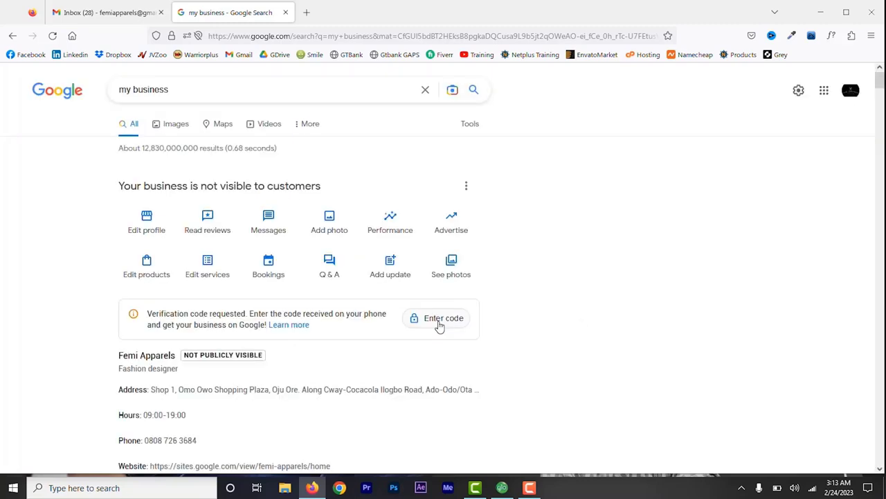
pyautogui.click(438, 322)
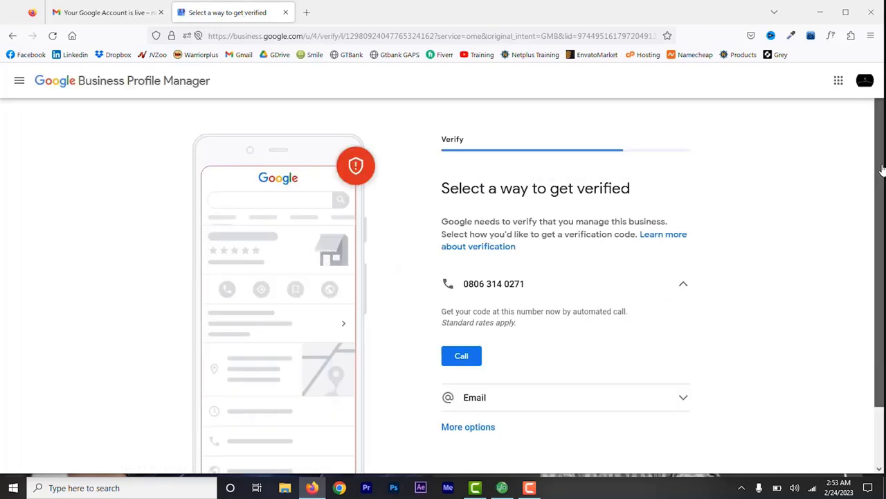
# - Collapse the phone call option and expand the Email verification option
pyautogui.scroll(-2, 881, 219)
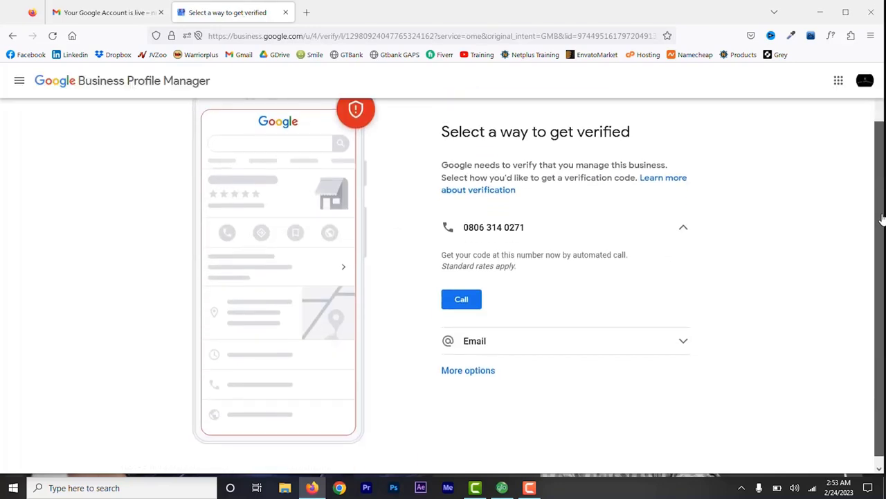
pyautogui.click(684, 234)
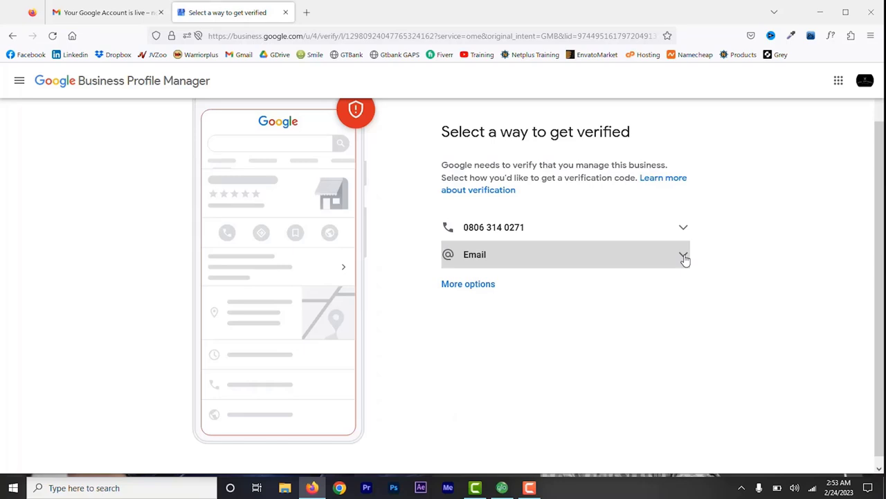
pyautogui.click(684, 258)
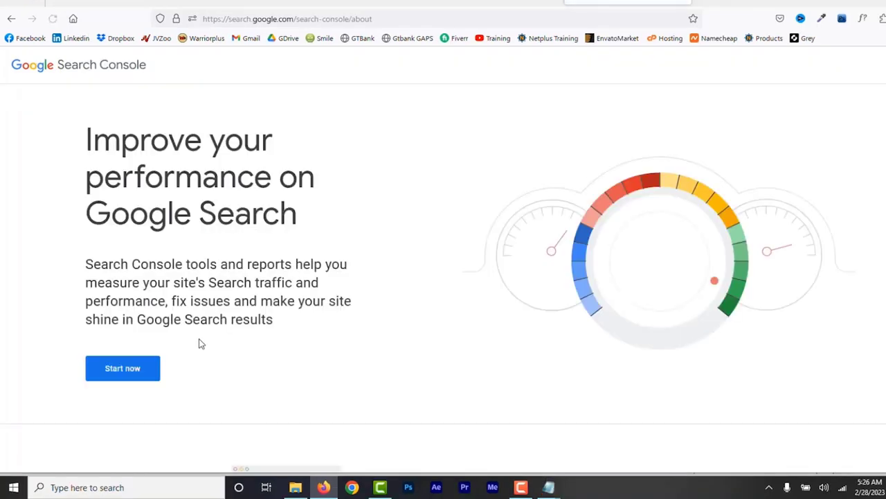
pyautogui.click(127, 374)
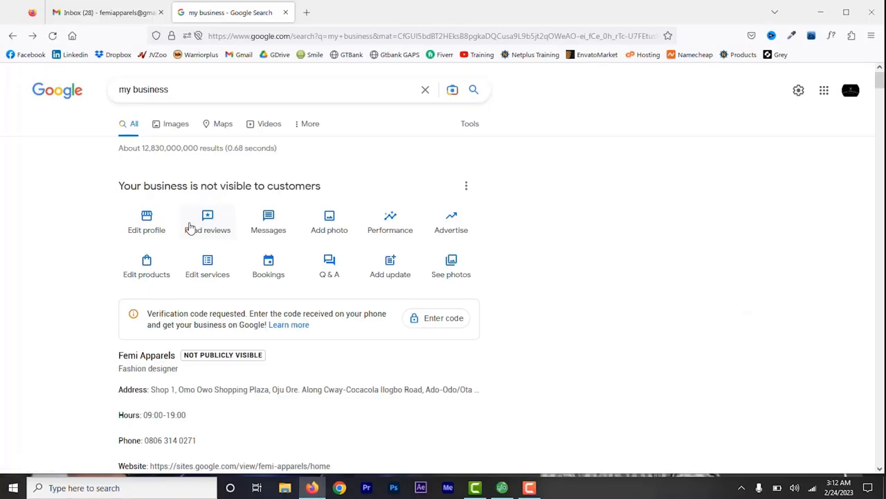
pyautogui.click(151, 229)
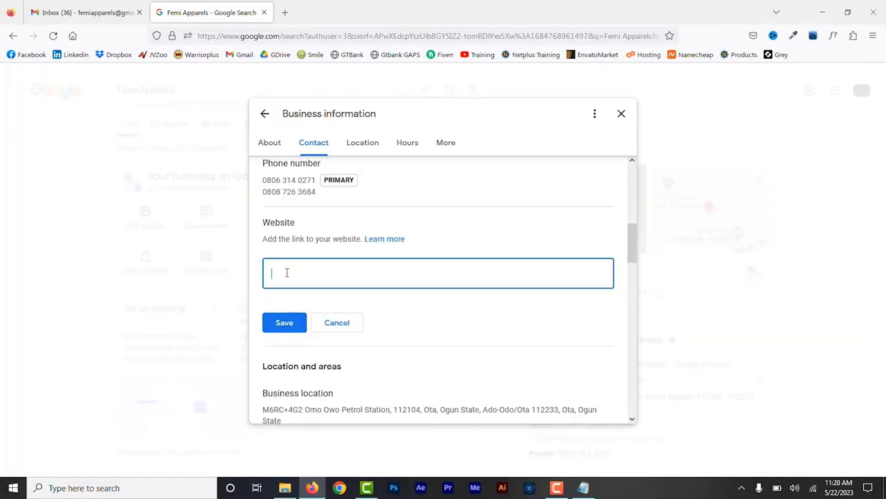
pyautogui.hotkey('ctrl', 'v')
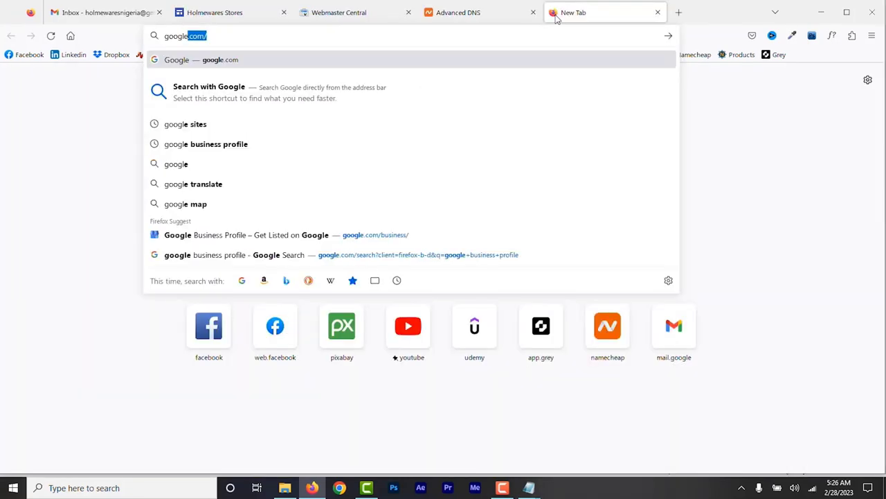
# - Search for 'search console' and open the Google Search Console overview page
pyautogui.write('sea')
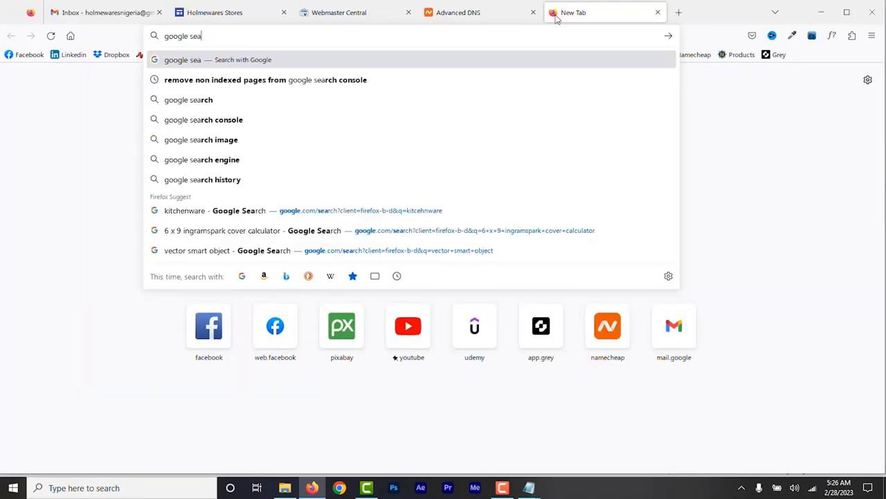
pyautogui.write('rch console')
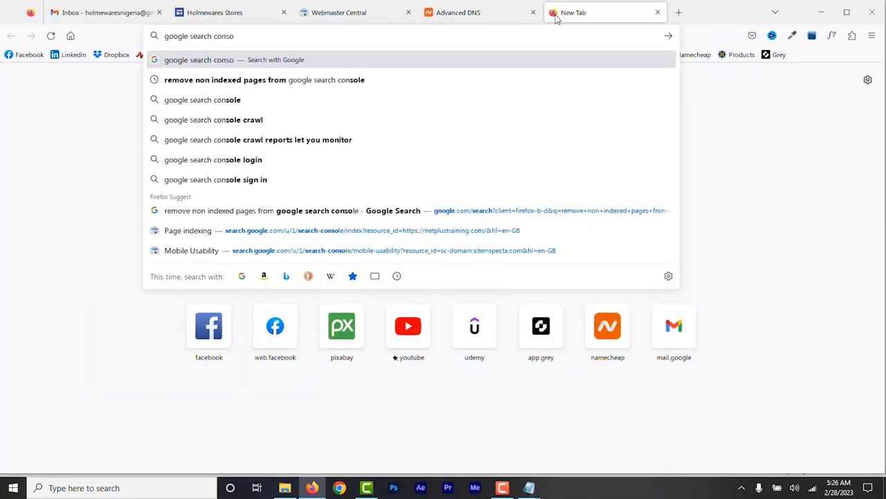
pyautogui.press('Return')
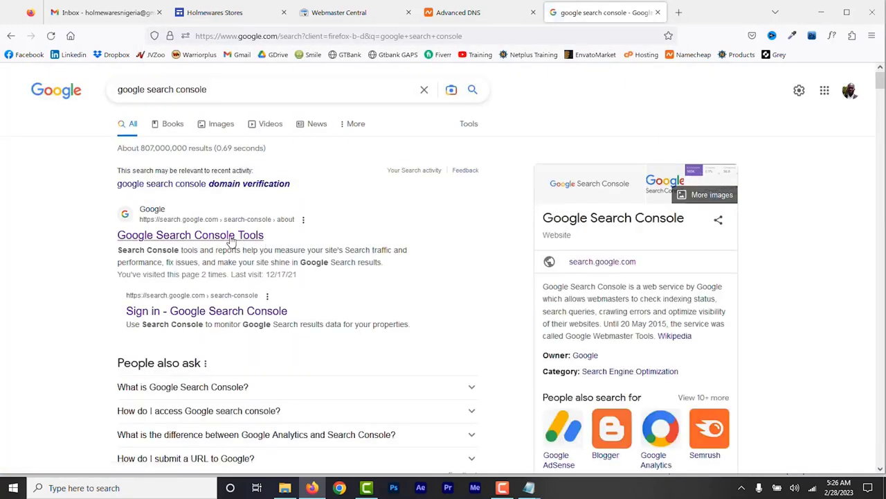
pyautogui.click(227, 237)
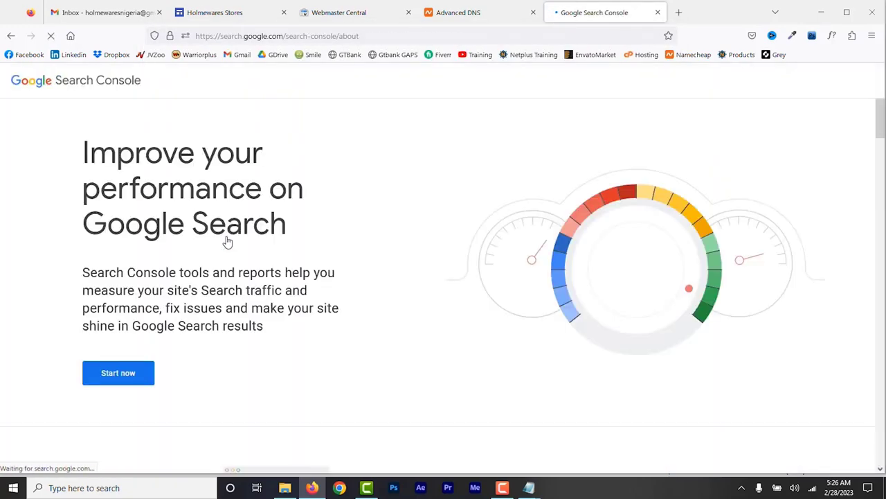
# - Add holmewares.com as a Domain property and copy its TXT verification record
pyautogui.click(122, 375)
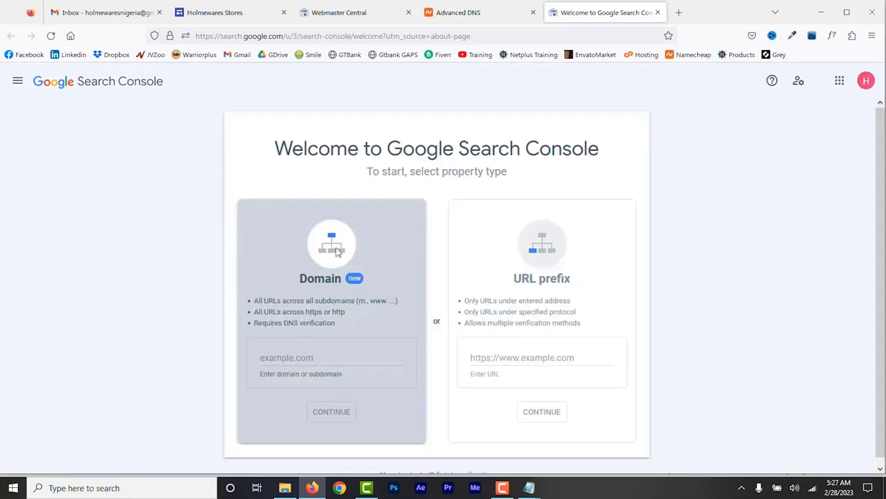
pyautogui.click(313, 356)
pyautogui.hotkey('ctrl', 'v')
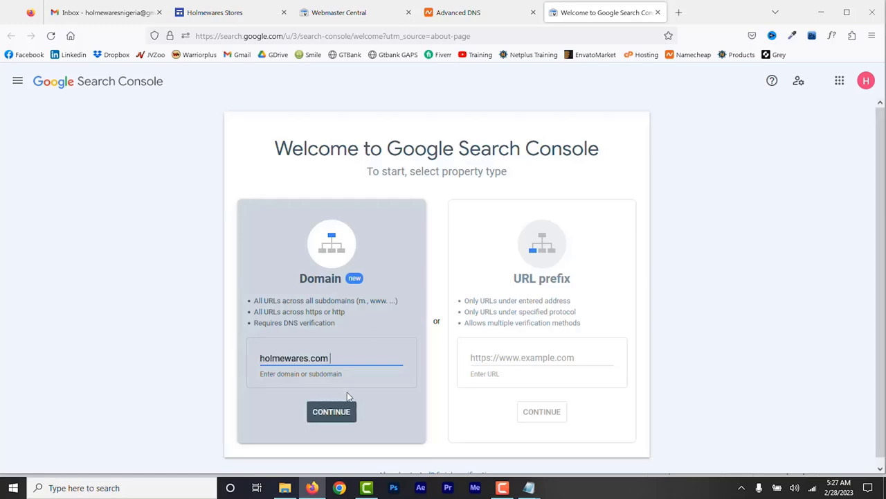
pyautogui.click(325, 412)
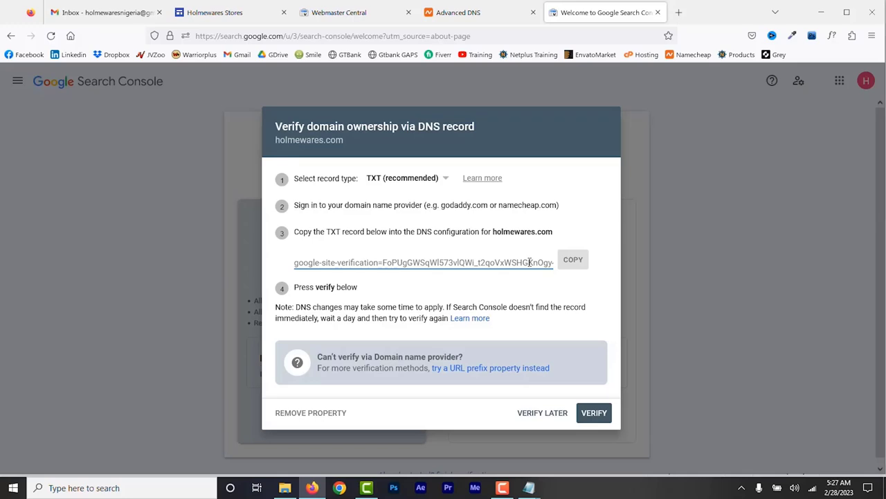
pyautogui.click(573, 261)
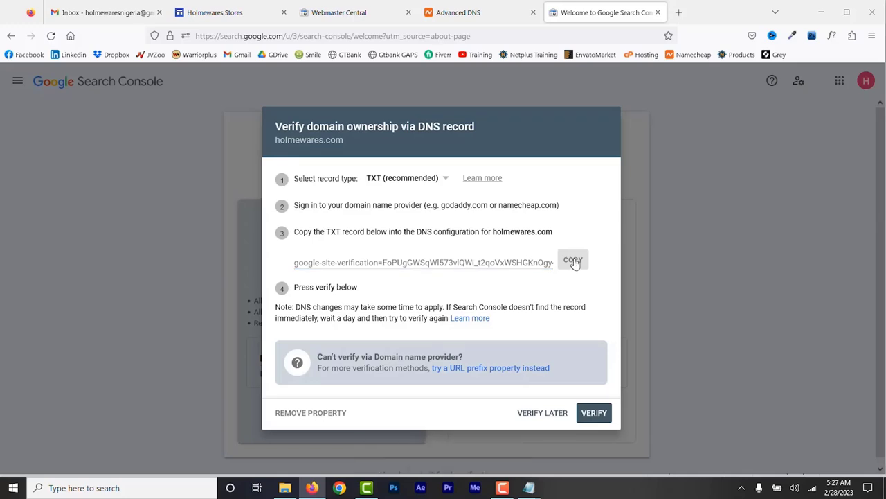
# - Delete the old google-site-verification TXT record from holmewares.com's DNS records
pyautogui.click(459, 8)
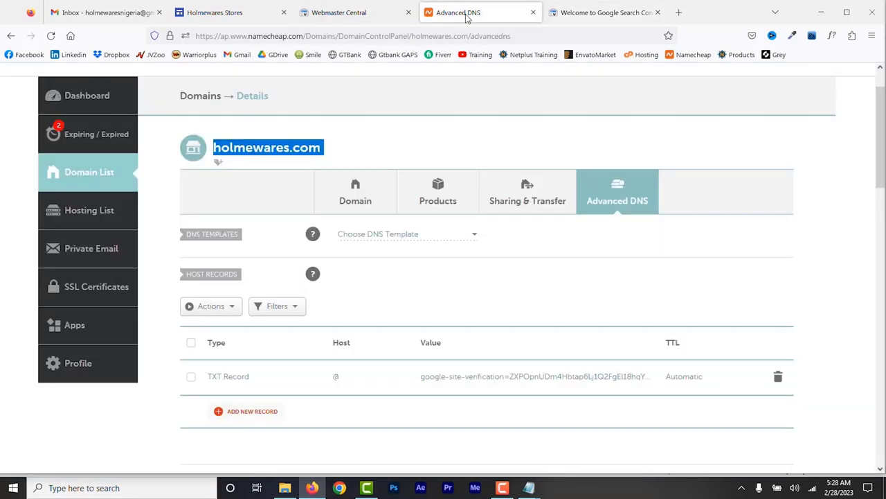
pyautogui.scroll(-1, 881, 122)
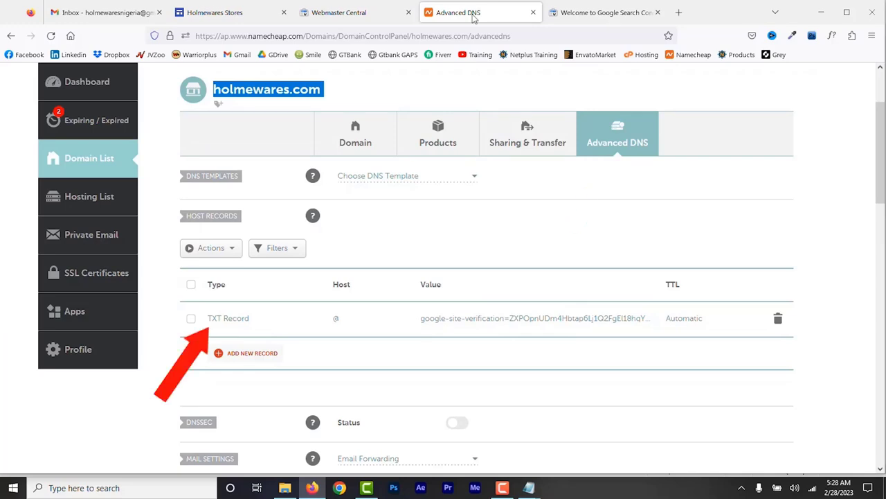
pyautogui.click(778, 319)
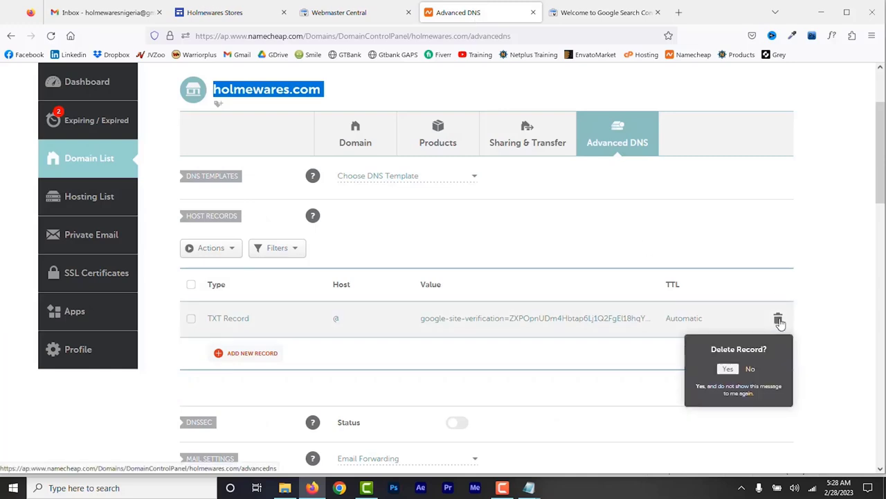
pyautogui.click(727, 369)
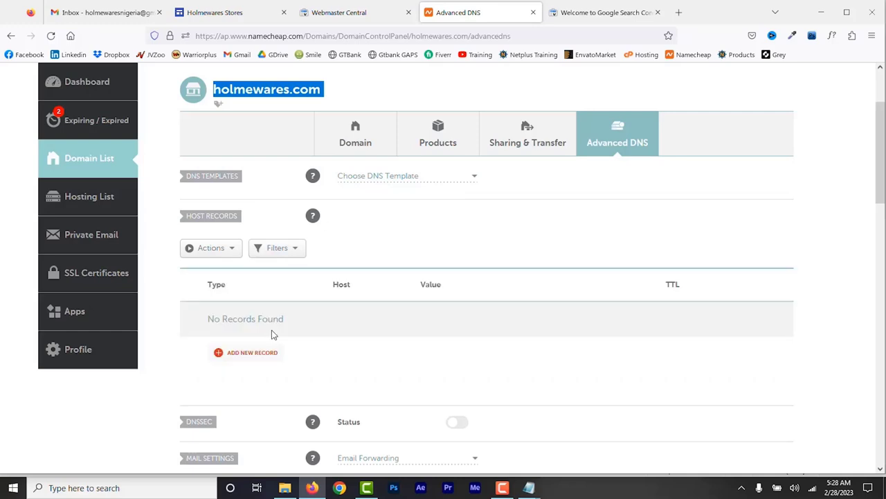
# - Add and save a new TXT Record on host @ with the pasted verification value
pyautogui.click(235, 354)
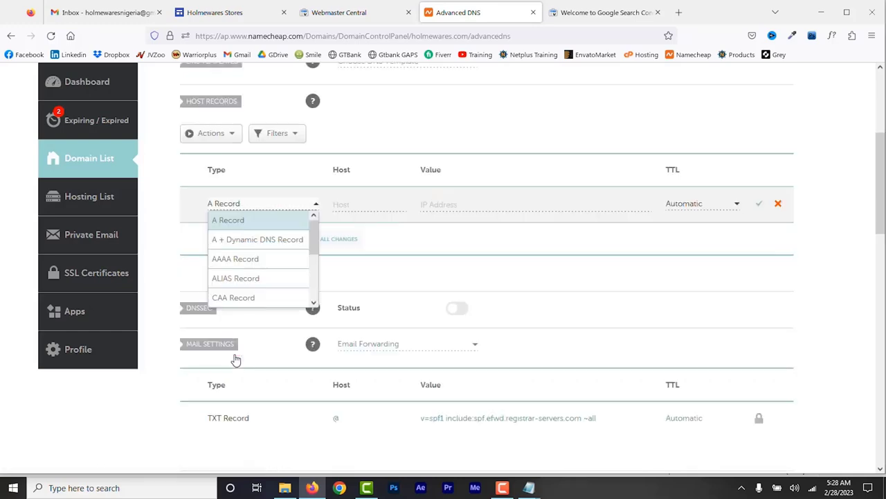
pyautogui.click(316, 263)
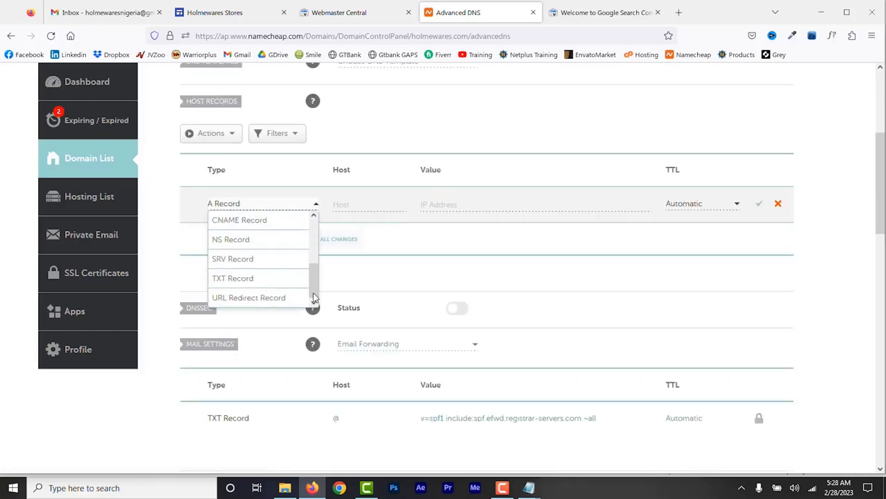
pyautogui.click(239, 284)
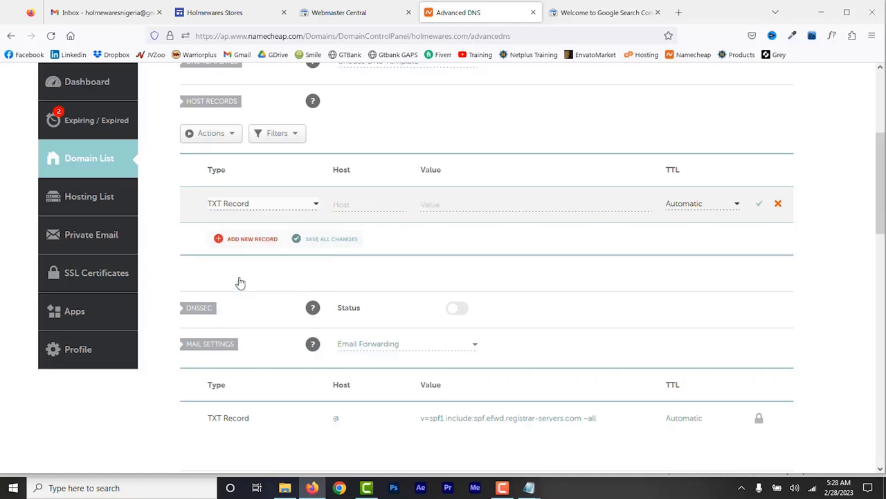
pyautogui.click(364, 206)
pyautogui.write('@')
pyautogui.click(475, 203)
pyautogui.hotkey('ctrl', 'v')
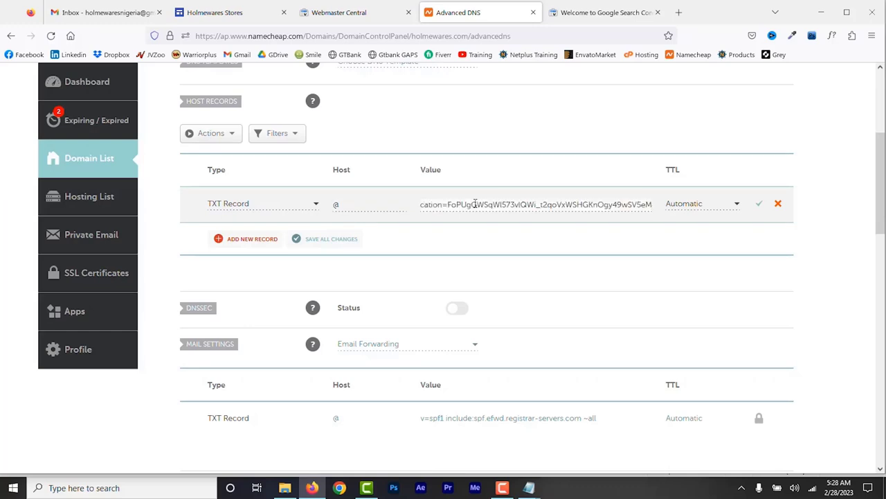
pyautogui.click(759, 208)
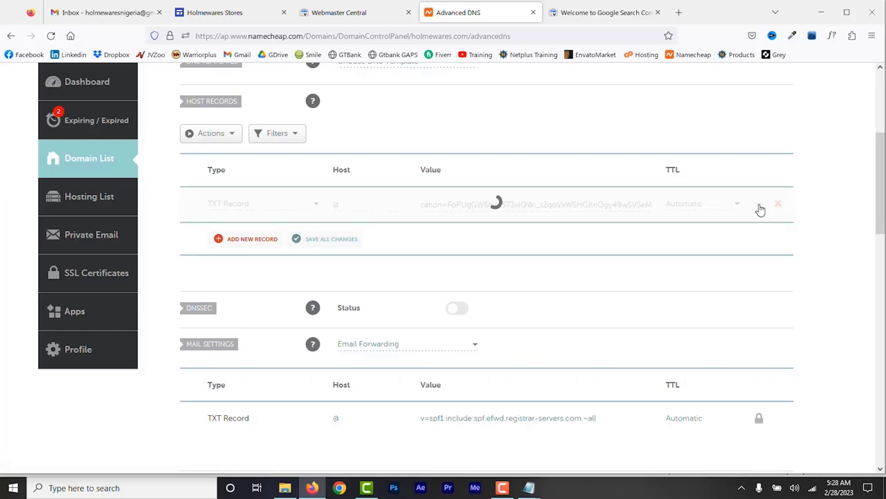
# - Return to Search Console and verify holmewares.com against the new DNS TXT record
pyautogui.click(602, 12)
pyautogui.click(594, 413)
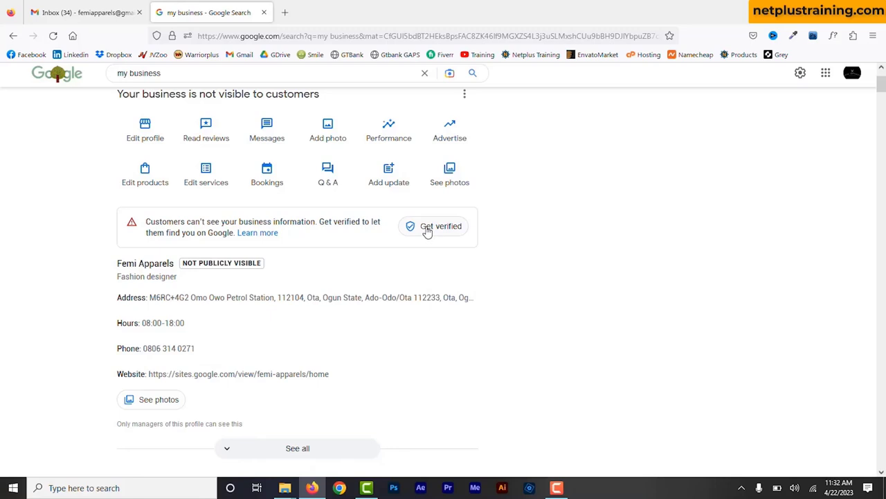
# - Start verification for Femi Apparels so a verification code is requested by phone
pyautogui.click(428, 231)
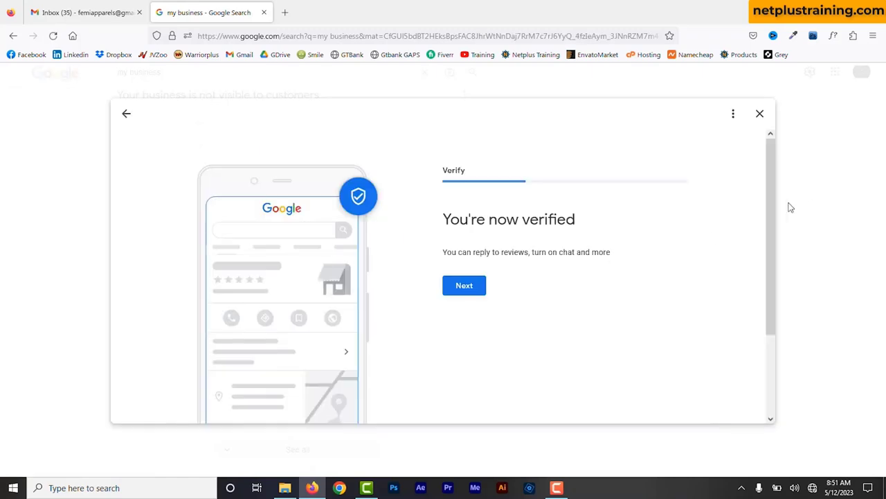
pyautogui.moveTo(774, 214); pyautogui.dragTo(785, 198)
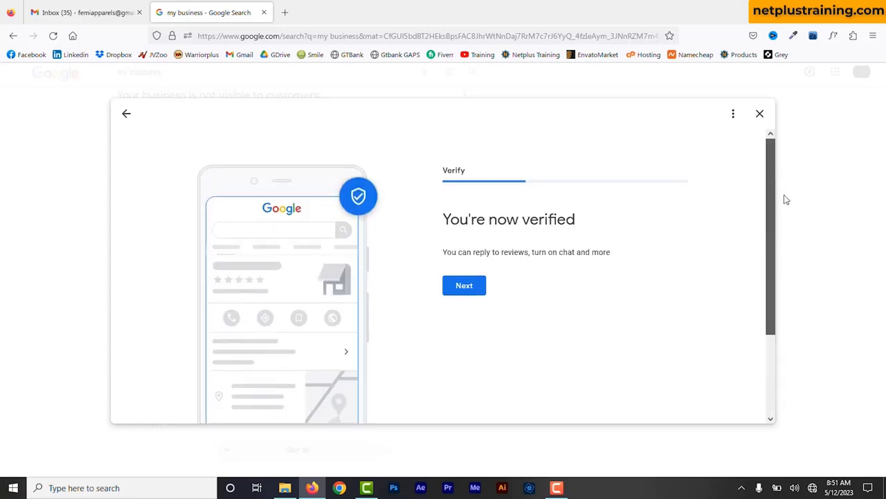
# - Abandon the phone verification code entry twice, confirming each time, until no methods remain
pyautogui.click(465, 287)
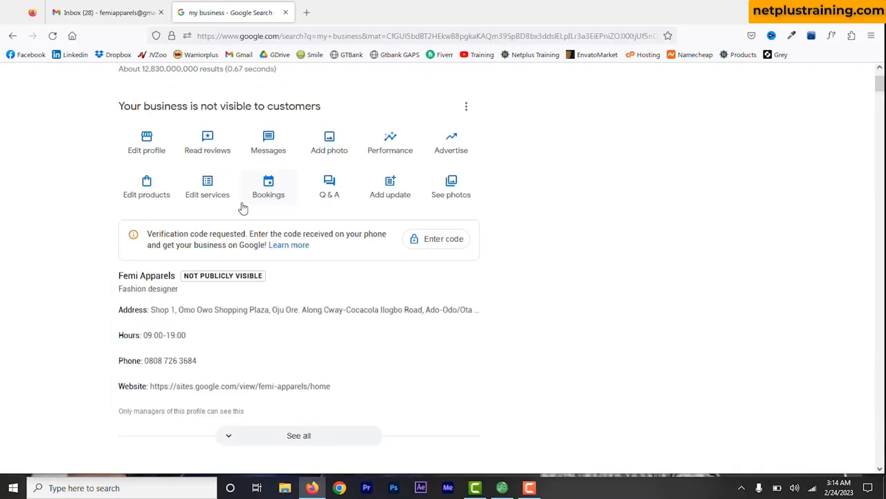
pyautogui.click(439, 242)
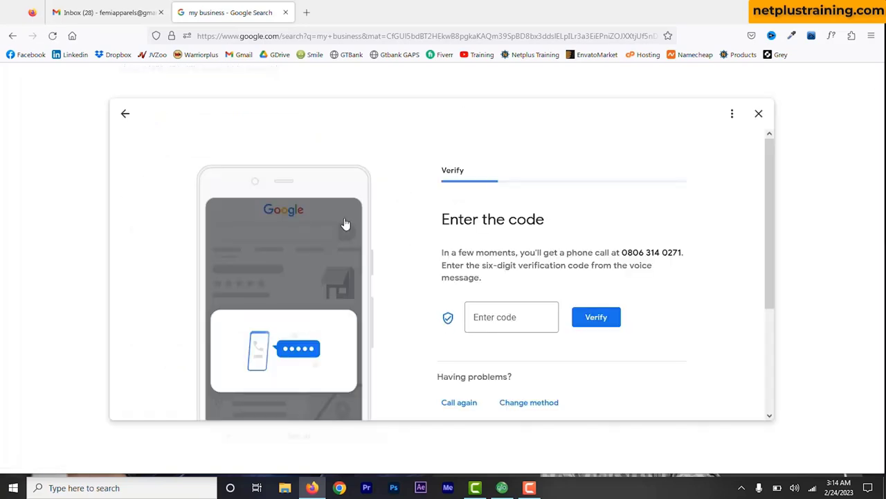
pyautogui.click(124, 114)
pyautogui.click(511, 302)
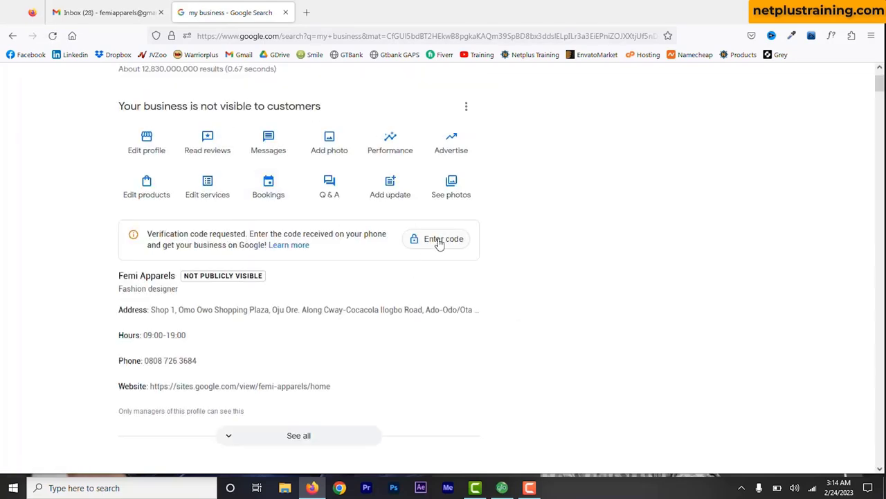
pyautogui.click(439, 242)
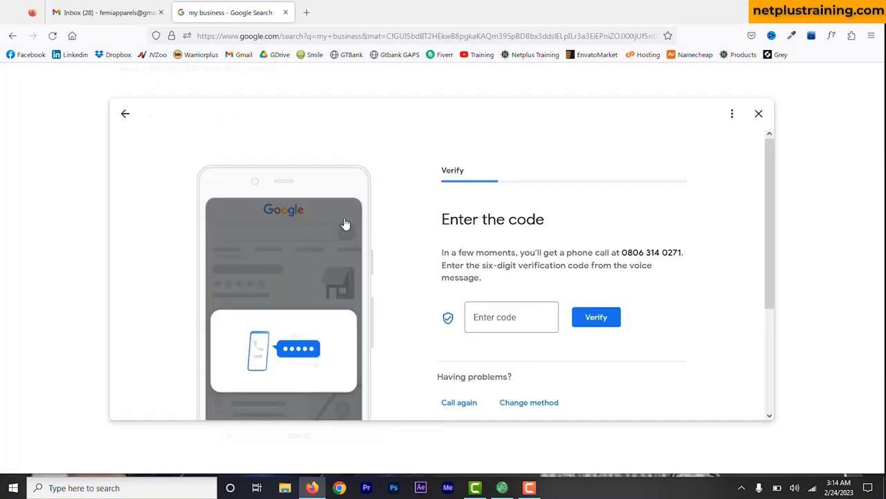
pyautogui.click(123, 113)
pyautogui.click(505, 302)
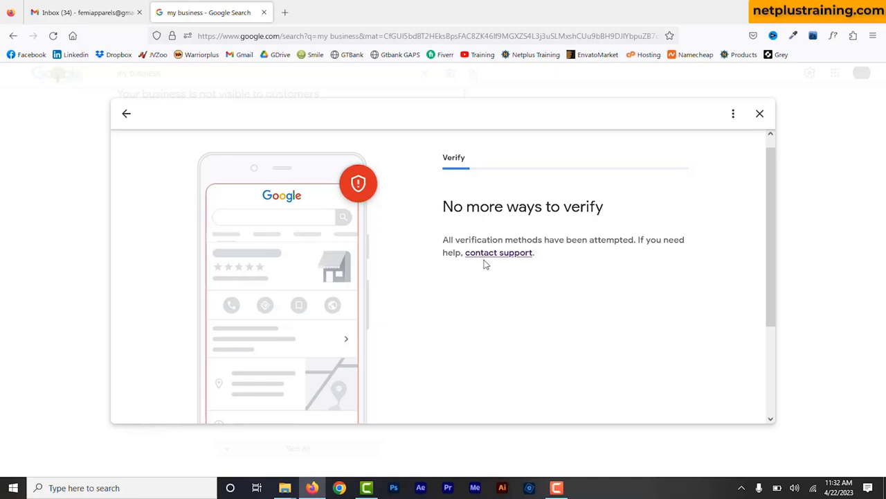
# - Contact Google support and select Femi Apparels as the business needing help
pyautogui.click(490, 257)
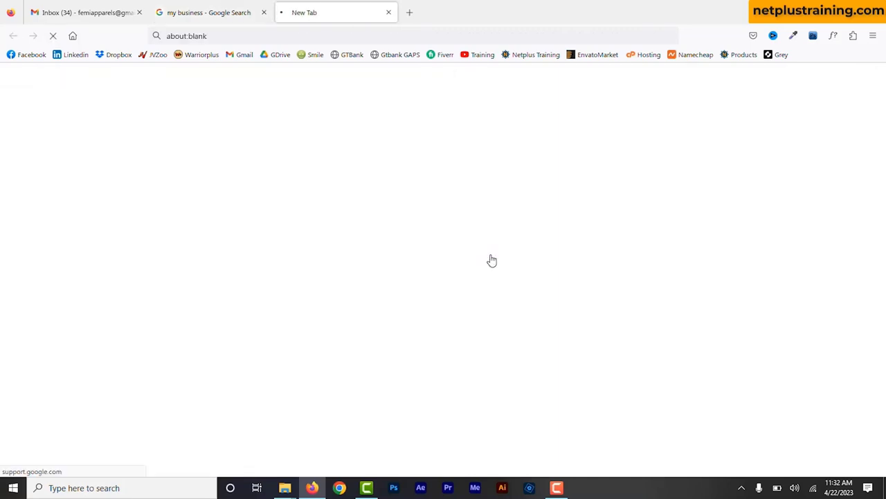
pyautogui.scroll(-2, 487, 196)
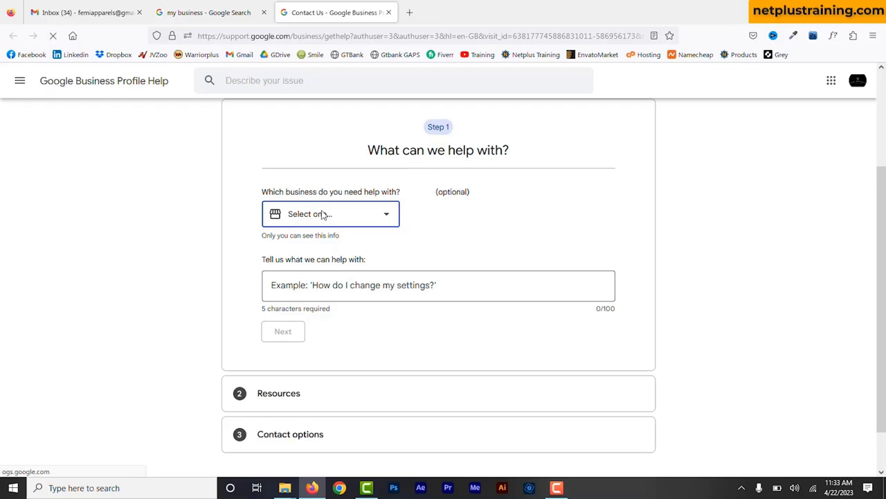
pyautogui.click(381, 214)
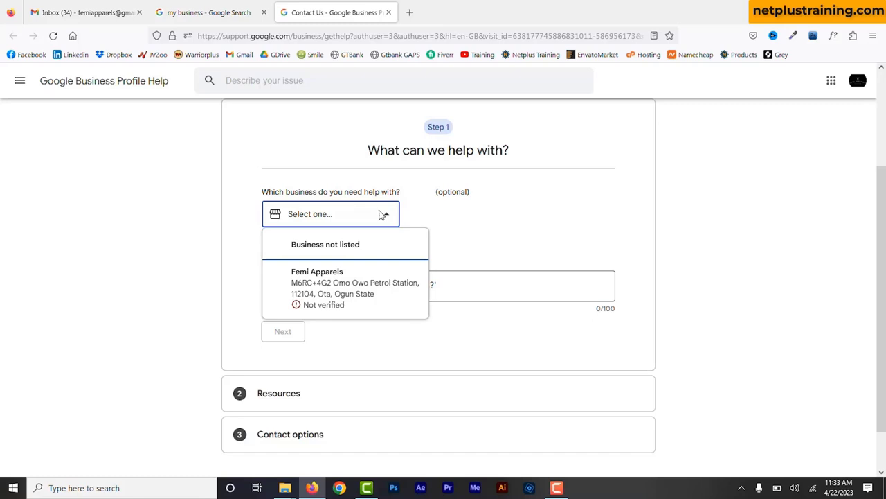
pyautogui.click(328, 287)
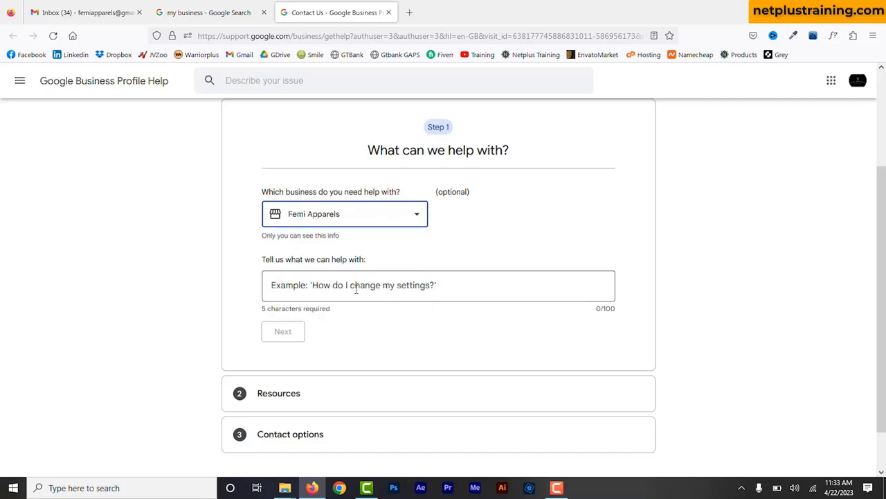
# - Describe the issue as 'Verify my Google Business Profile' and pick 'Can't verify by email or phone'
pyautogui.click(329, 289)
pyautogui.write('Ver')
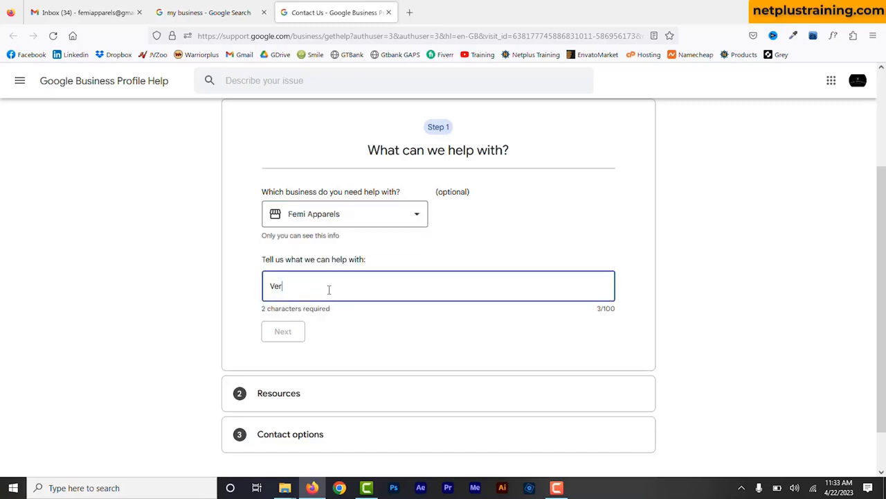
pyautogui.write('ify Business Profile')
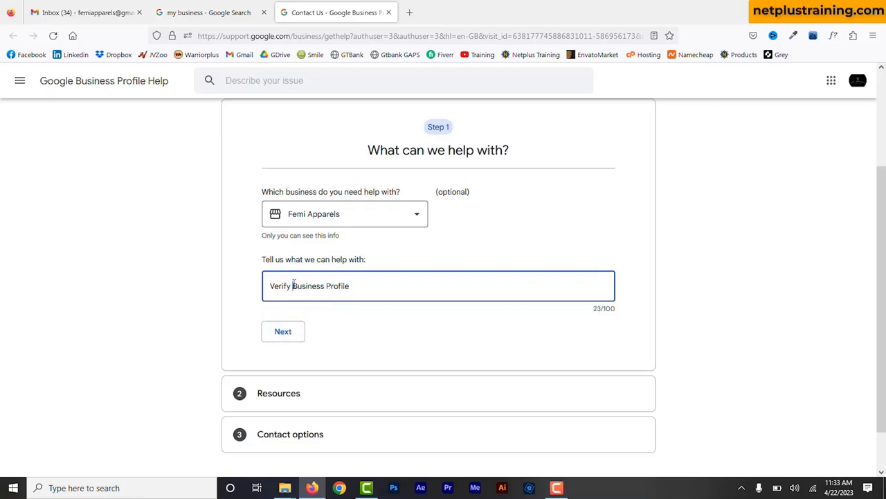
pyautogui.click(293, 285)
pyautogui.write('my Google')
pyautogui.click(283, 332)
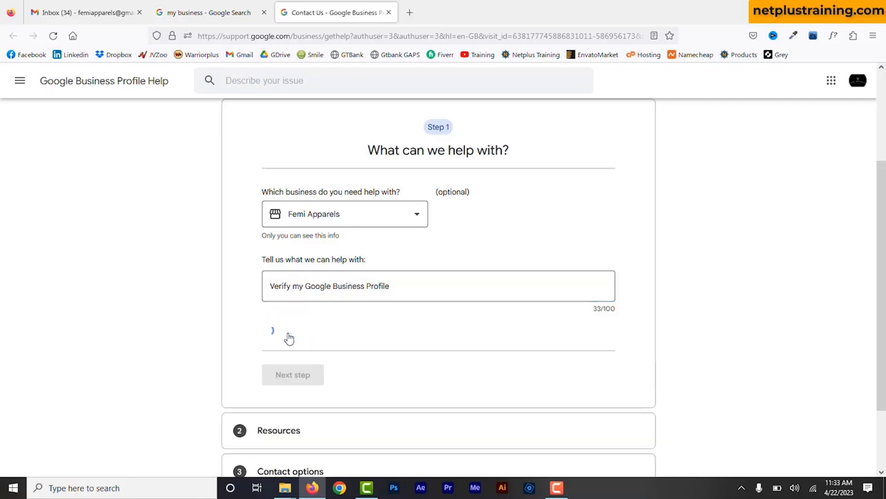
pyautogui.click(338, 353)
pyautogui.scroll(-2, 415, 297)
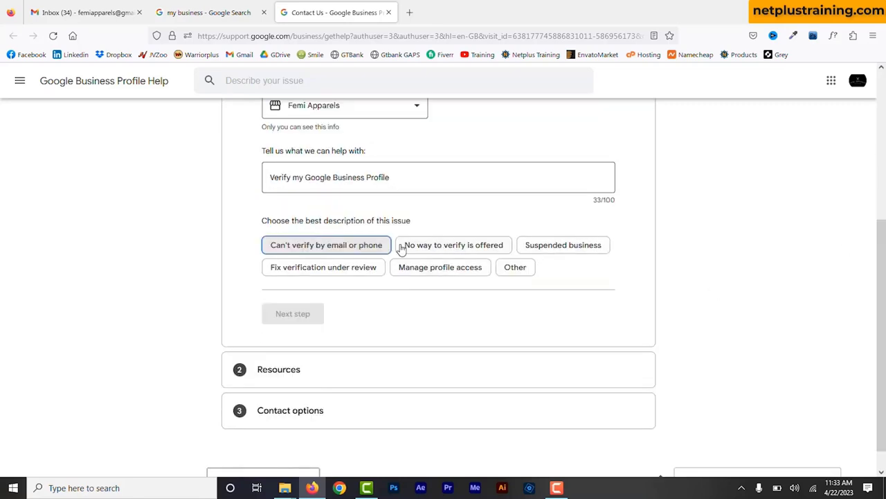
pyautogui.click(309, 248)
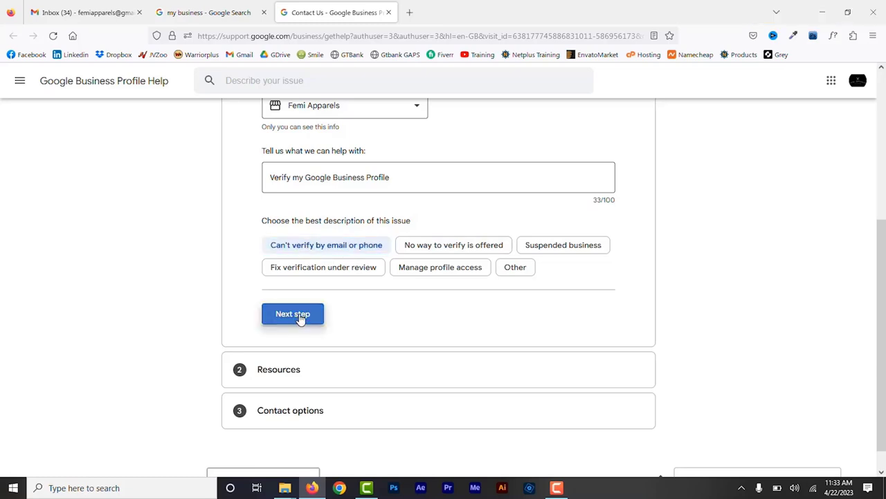
# - Skip past the suggested help resources to the contact options step
pyautogui.click(293, 314)
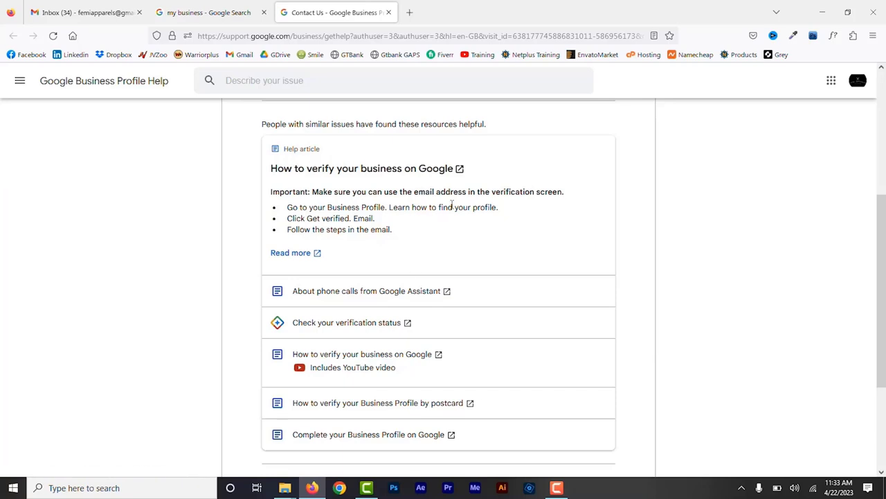
pyautogui.scroll(-2, 518, 230)
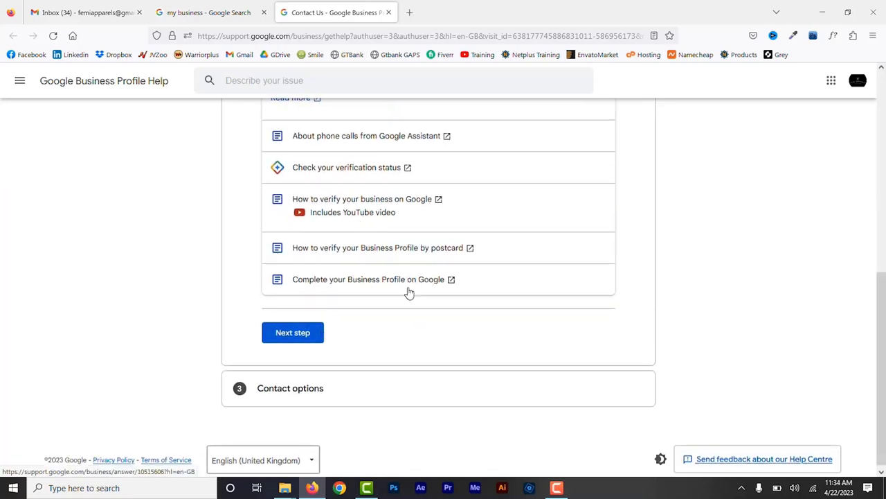
pyautogui.click(299, 335)
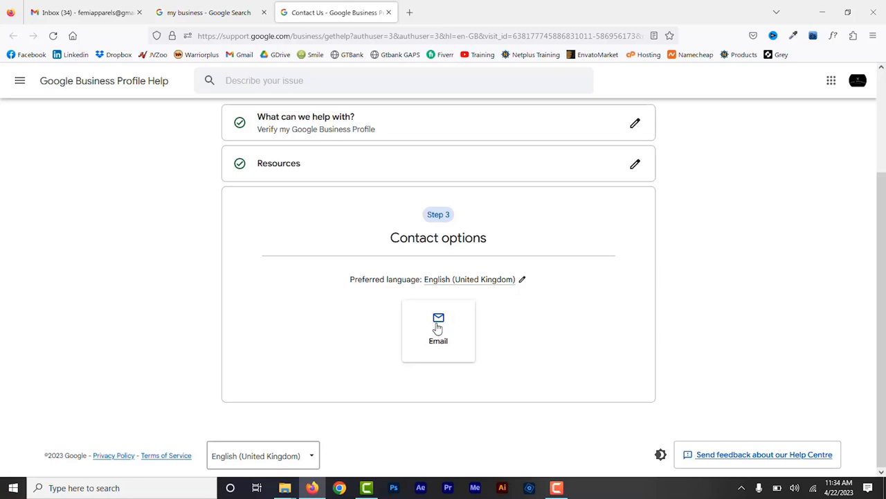
# - Choose Email support and enter the owner's full name in the form
pyautogui.click(442, 328)
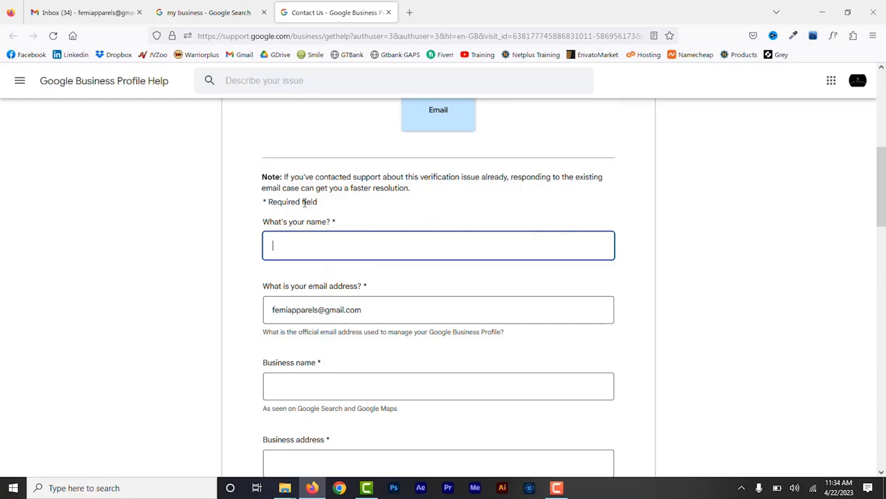
pyautogui.scroll(-1, 291, 195)
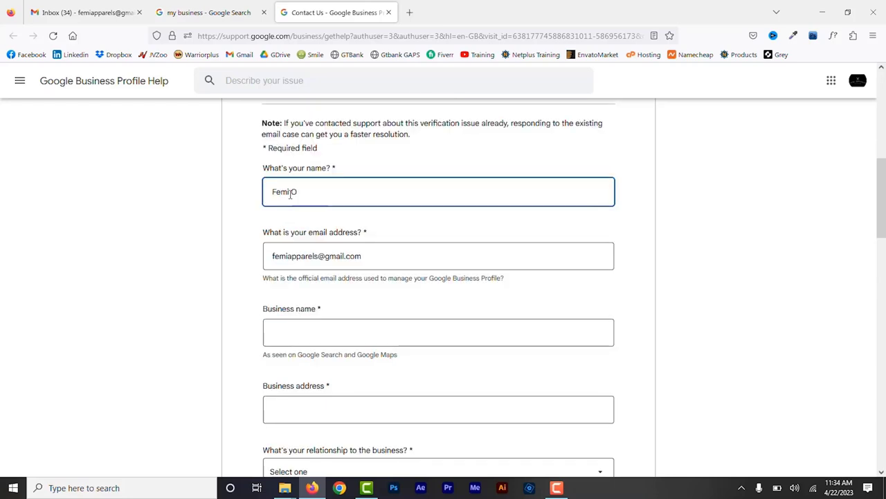
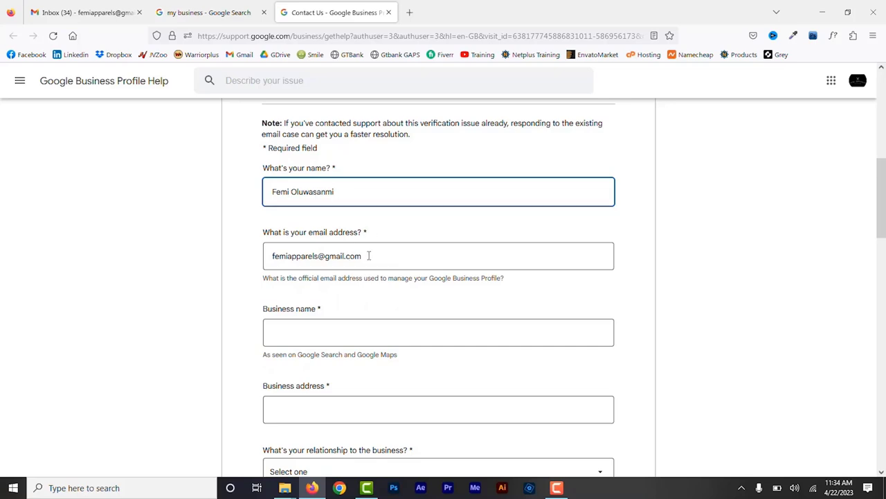
pyautogui.click(338, 333)
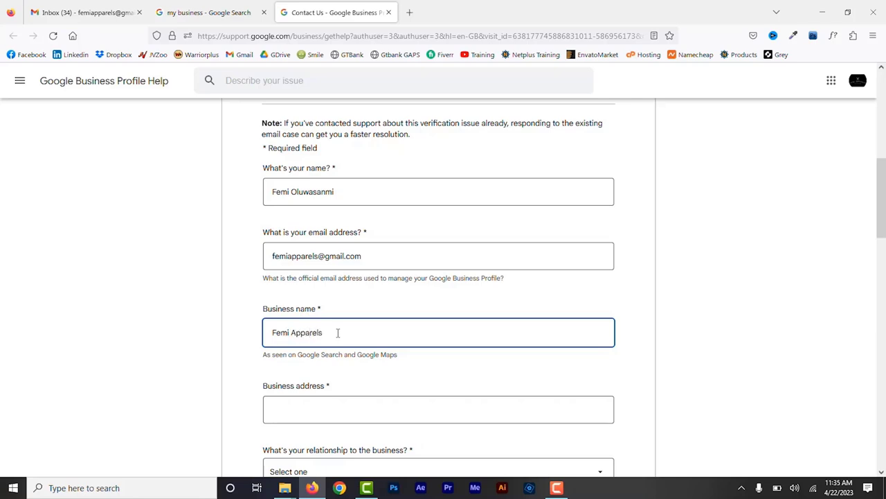
# - Paste the business address and set the relationship to 'I own this business'
pyautogui.press('Tab')
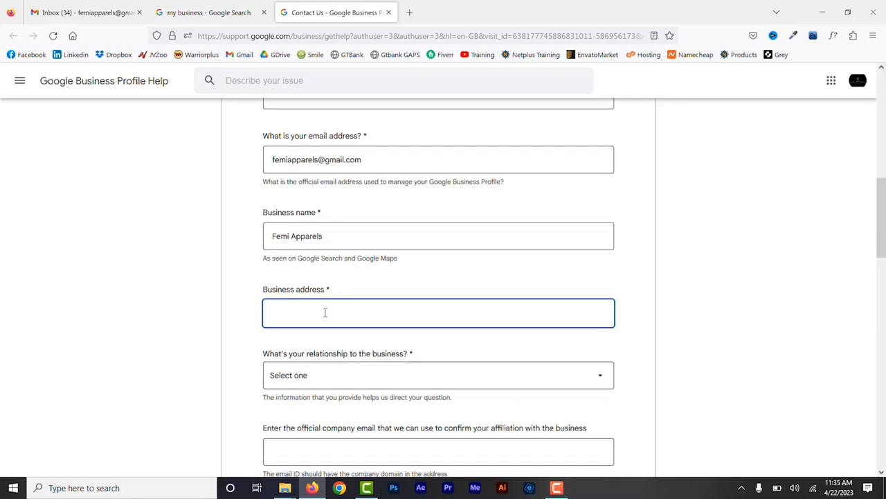
pyautogui.hotkey('ctrl', 'v')
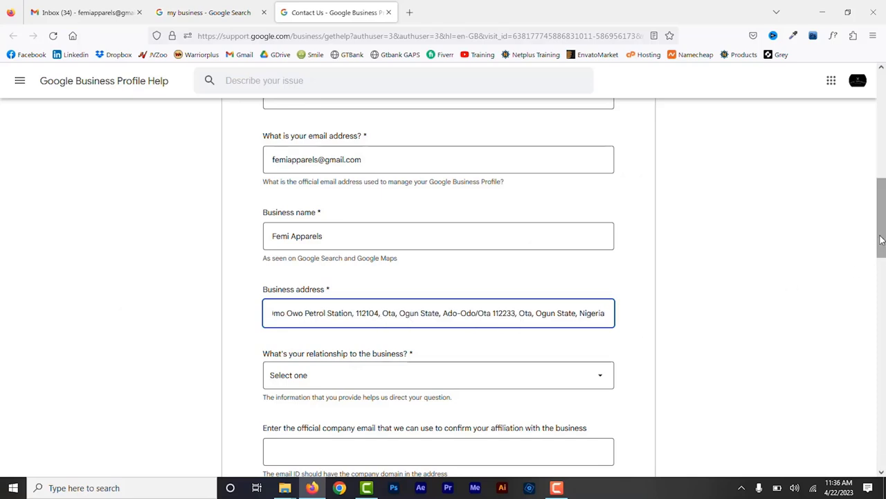
pyautogui.moveTo(881, 239); pyautogui.dragTo(883, 266)
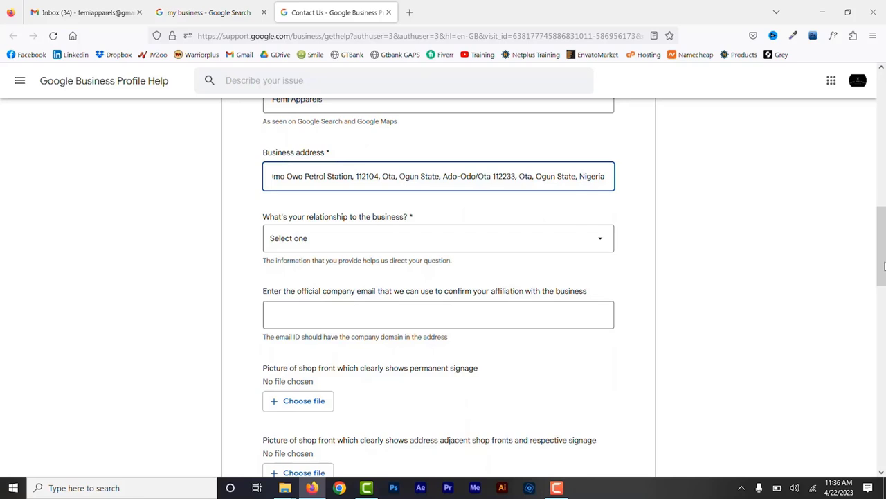
pyautogui.click(477, 243)
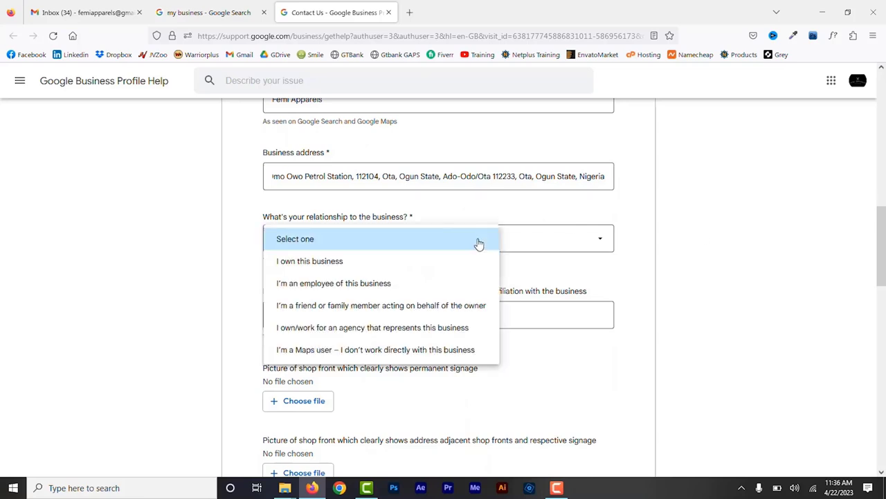
pyautogui.click(340, 264)
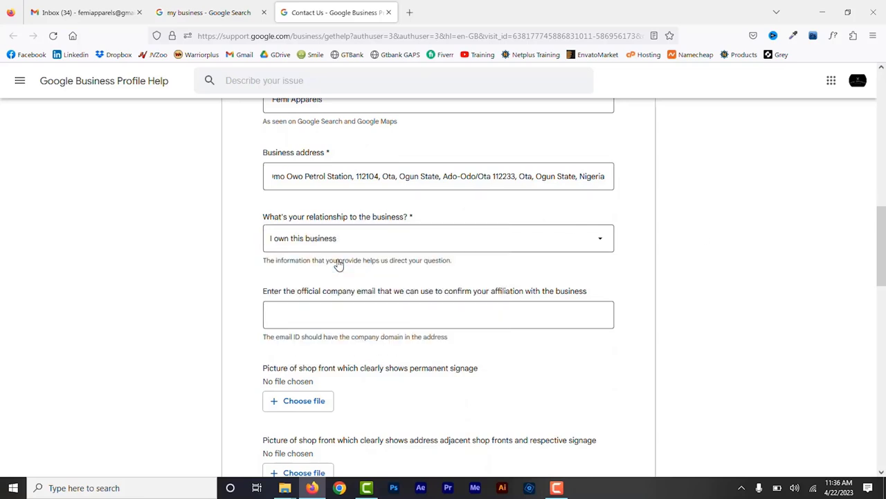
pyautogui.click(347, 309)
pyautogui.scroll(-1, 442, 274)
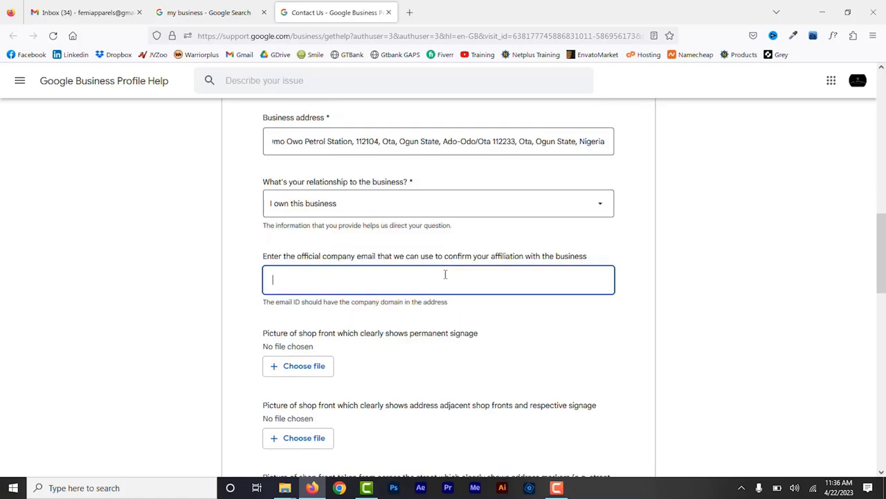
# - Paste the company email and attach IMG_20230421_163447.jpg as the permanent signage photo
pyautogui.hotkey('ctrl', 'v')
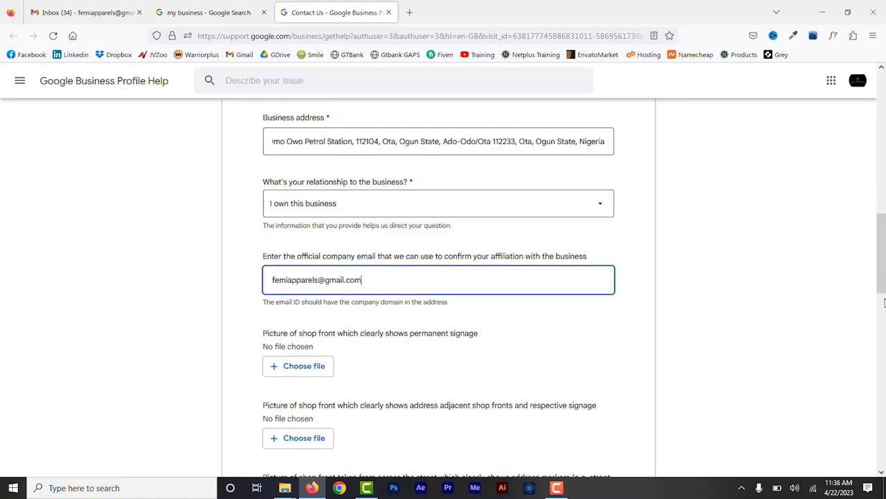
pyautogui.scroll(-3, 605, 226)
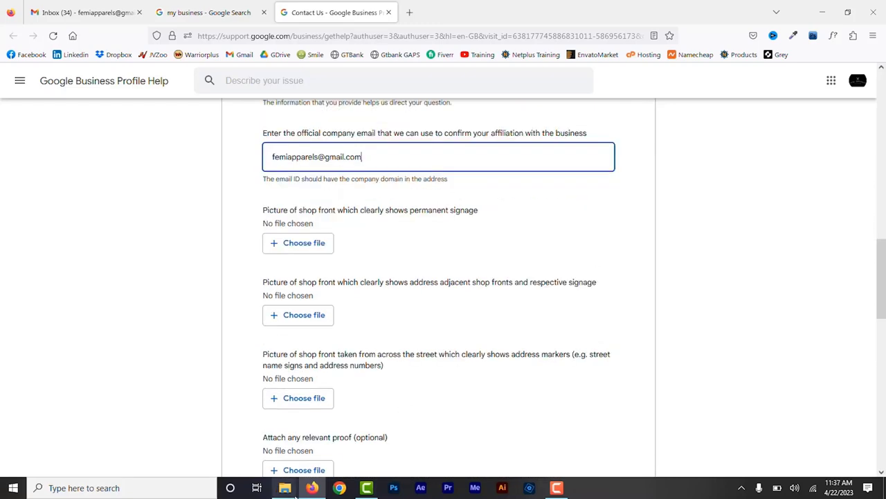
pyautogui.moveTo(290, 489)
pyautogui.click(312, 446)
pyautogui.doubleClick(138, 141)
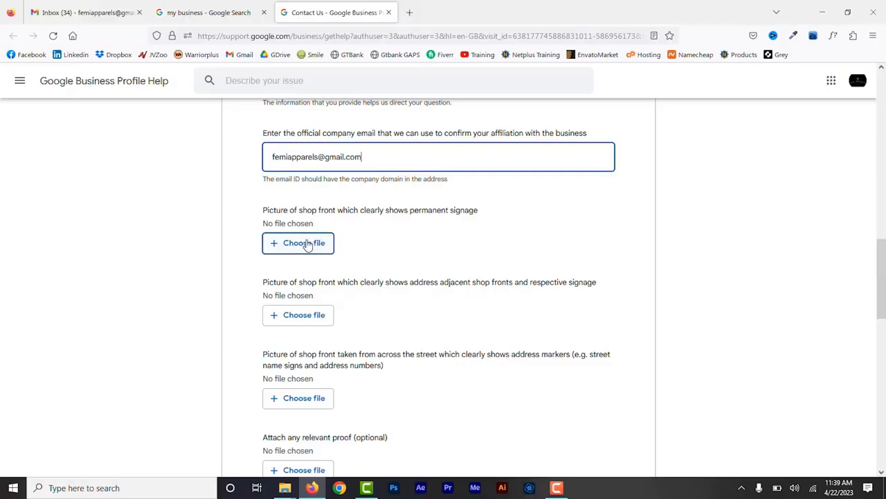
pyautogui.click(307, 245)
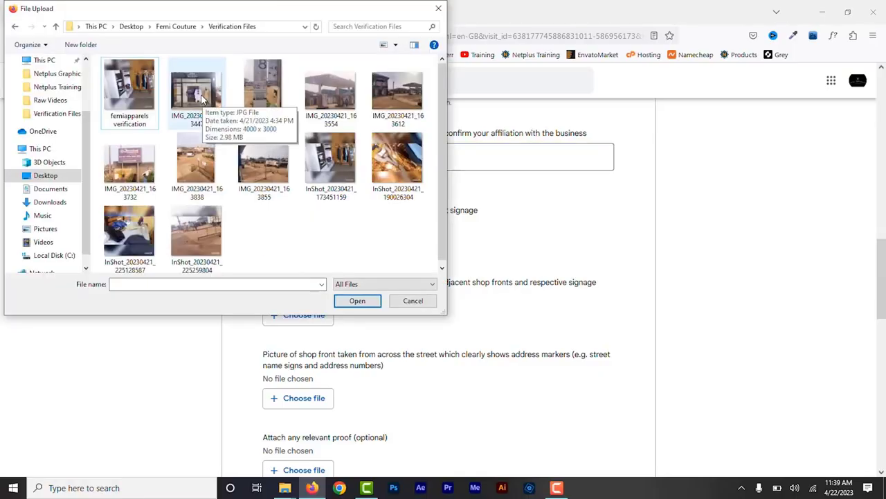
pyautogui.doubleClick(202, 99)
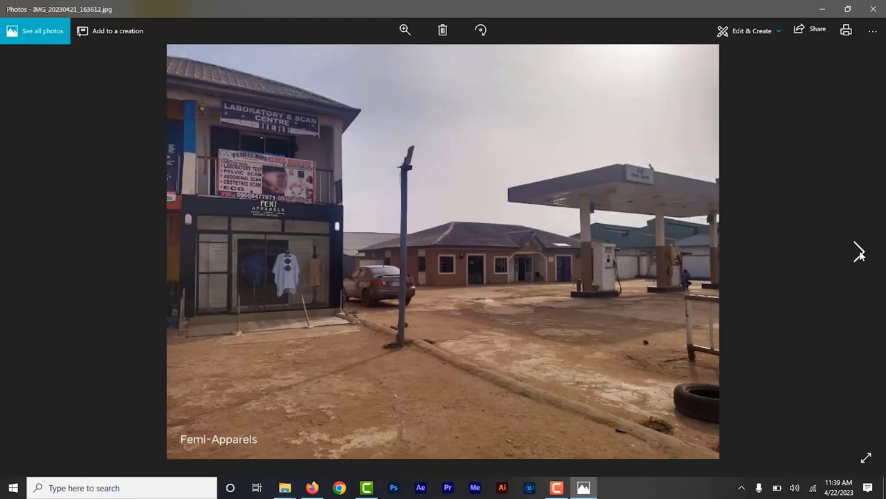
# - Attach IMG_20230421_163612.jpg for adjacent shop fronts and the across-the-street shopfront photo
pyautogui.click(315, 337)
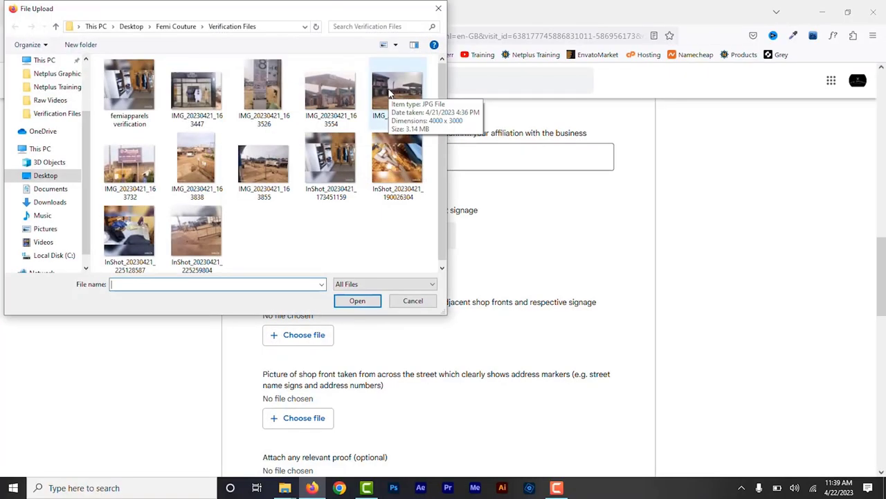
pyautogui.doubleClick(388, 89)
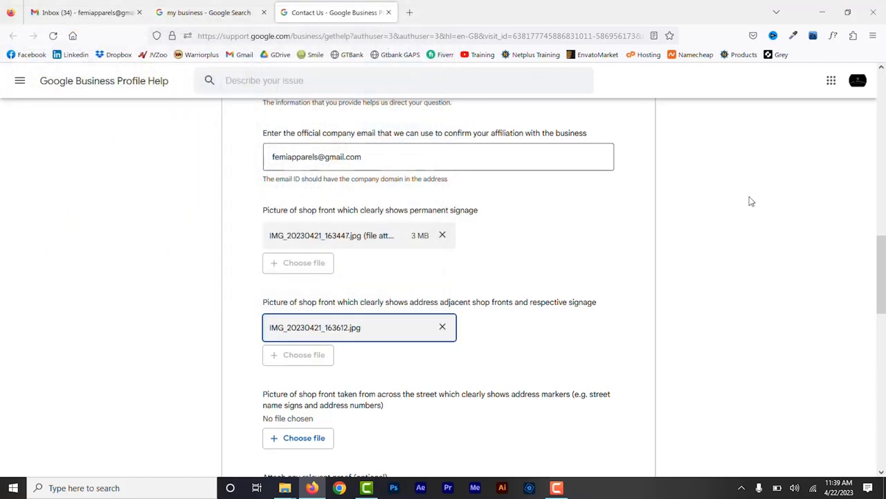
pyautogui.scroll(-1, 884, 274)
pyautogui.scroll(-2, 883, 273)
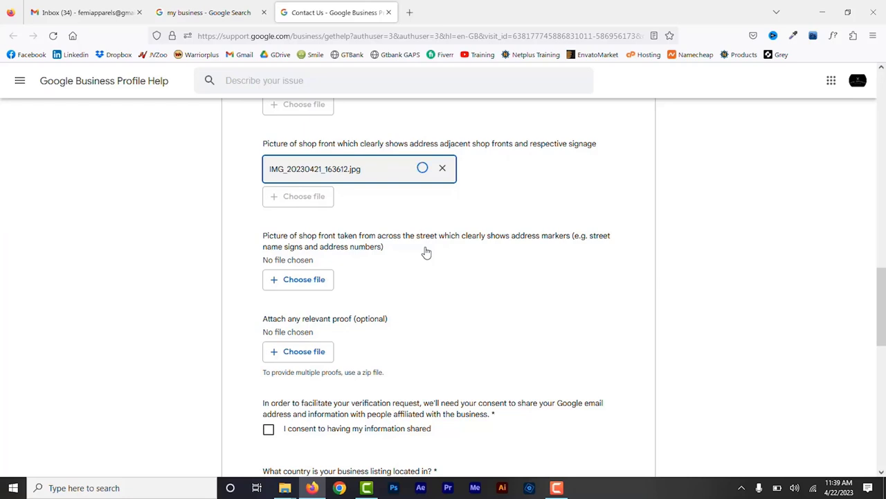
pyautogui.click(304, 280)
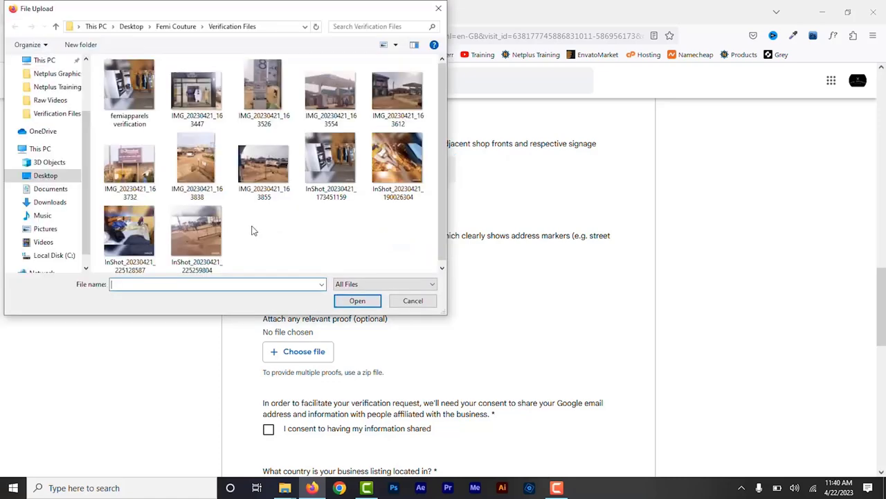
pyautogui.doubleClick(263, 90)
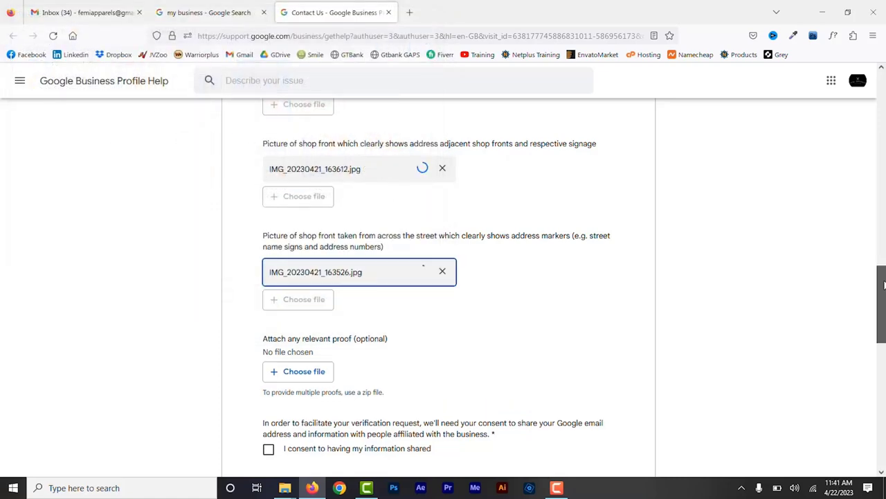
pyautogui.scroll(-2, 884, 284)
pyautogui.scroll(-1, 881, 333)
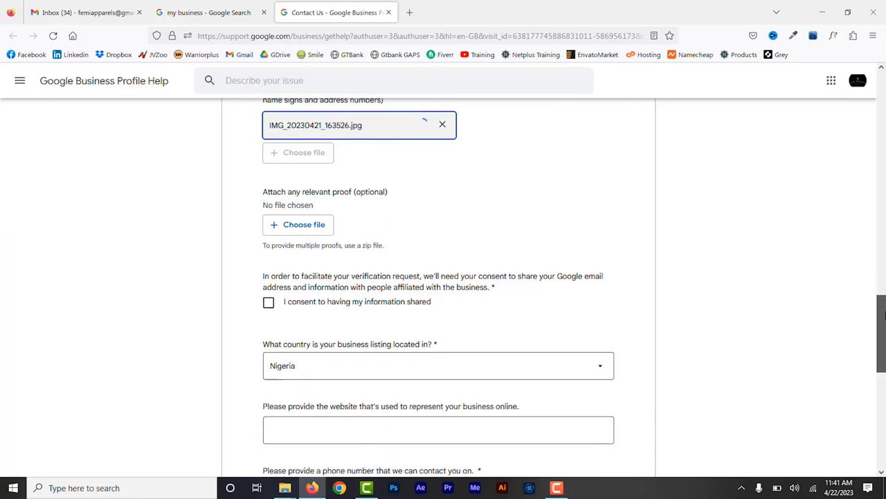
# - Zip six photos (163447 to 163838) into IMG_20230421_163838.zip and upload it as extra proof
pyautogui.click(822, 12)
pyautogui.click(78, 142)
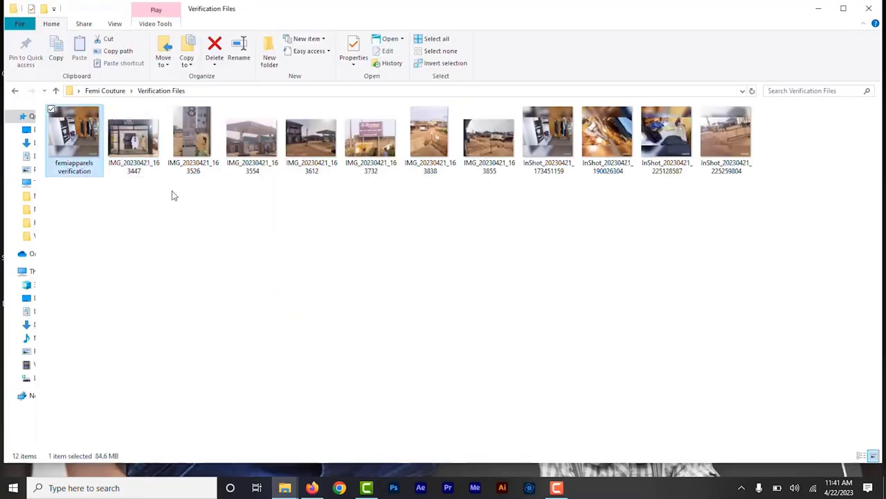
pyautogui.moveTo(165, 190); pyautogui.dragTo(391, 149)
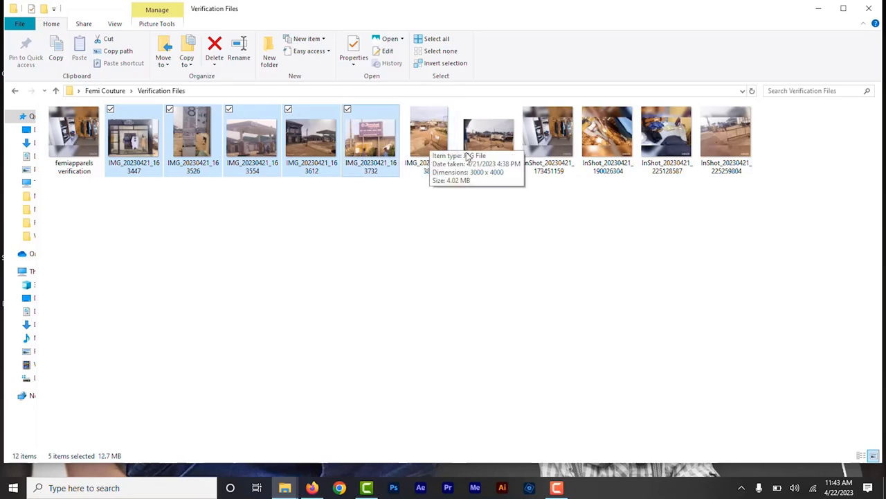
pyautogui.keyDown('ctrl'); pyautogui.click(427, 137); pyautogui.keyUp('ctrl')
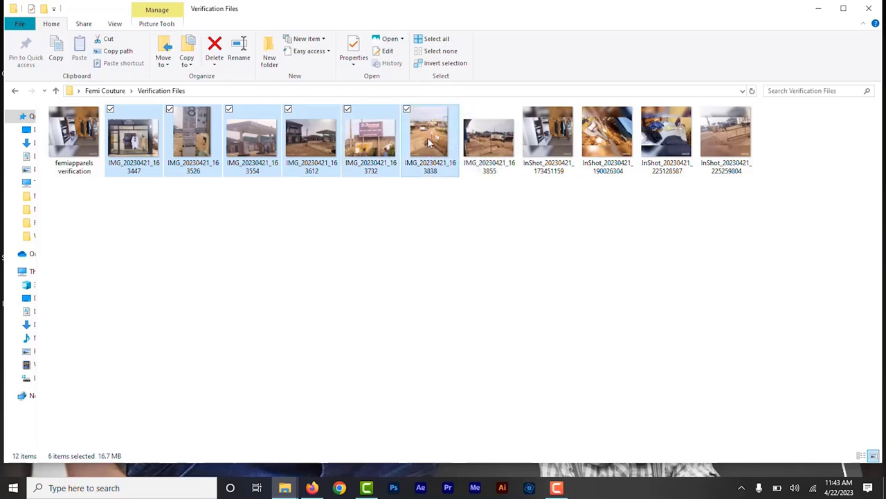
pyautogui.rightClick(427, 137)
pyautogui.moveTo(412, 333)
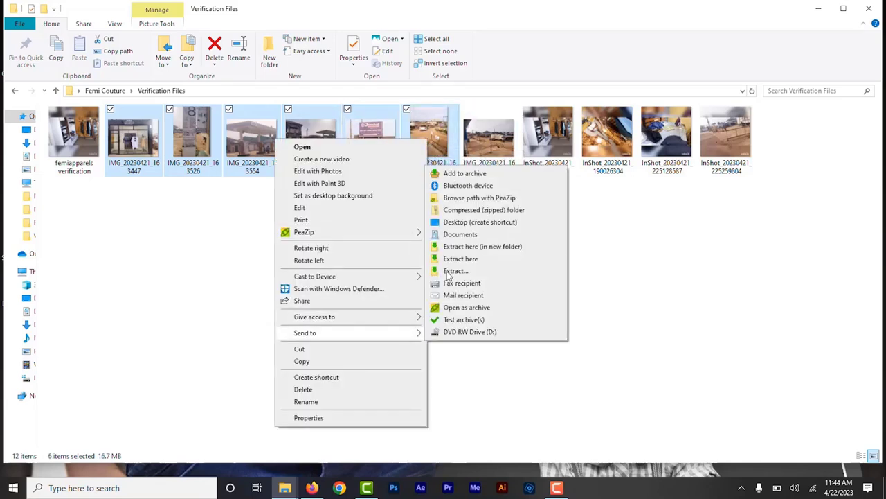
pyautogui.click(478, 209)
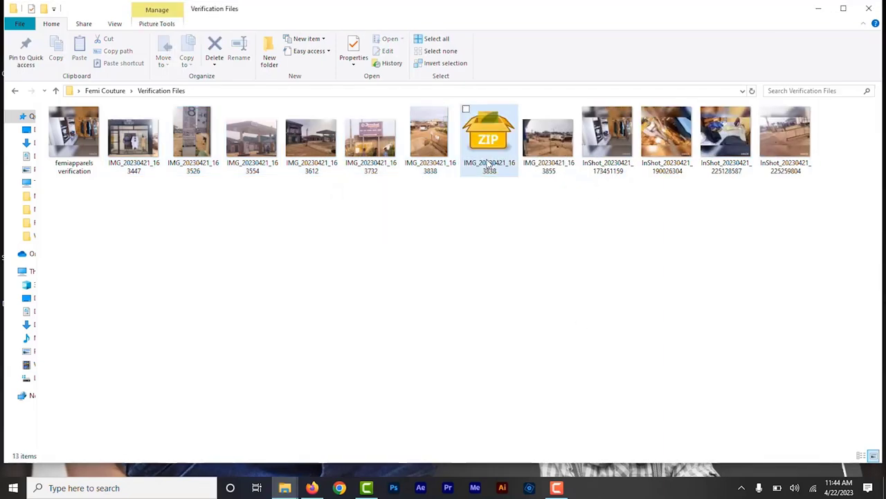
pyautogui.hotkey('alt', 'Tab')
pyautogui.doubleClick(263, 197)
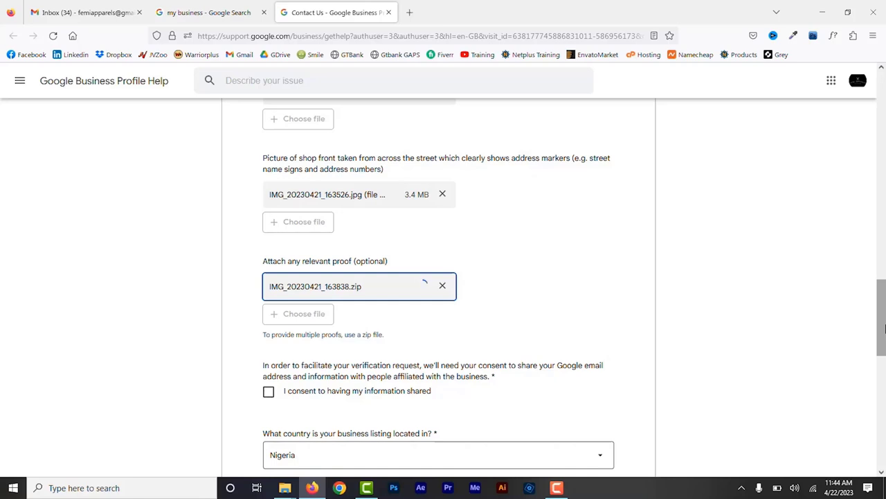
pyautogui.moveTo(885, 329); pyautogui.dragTo(885, 359)
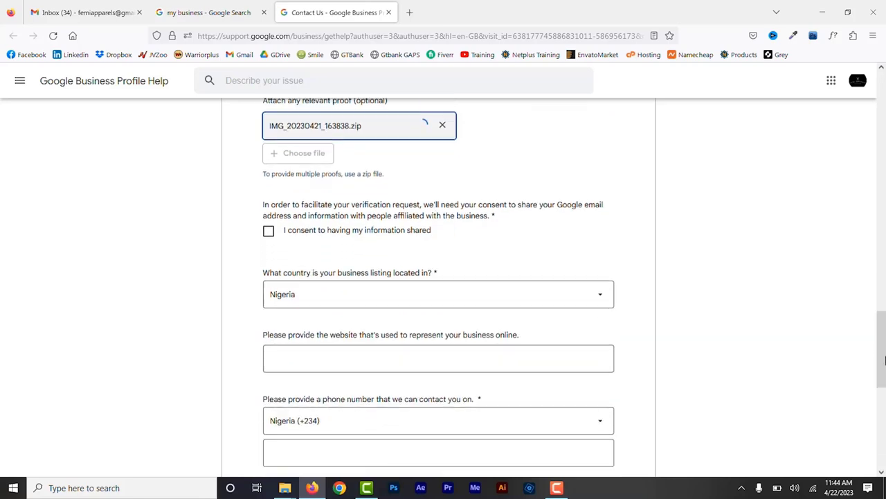
pyautogui.click(269, 233)
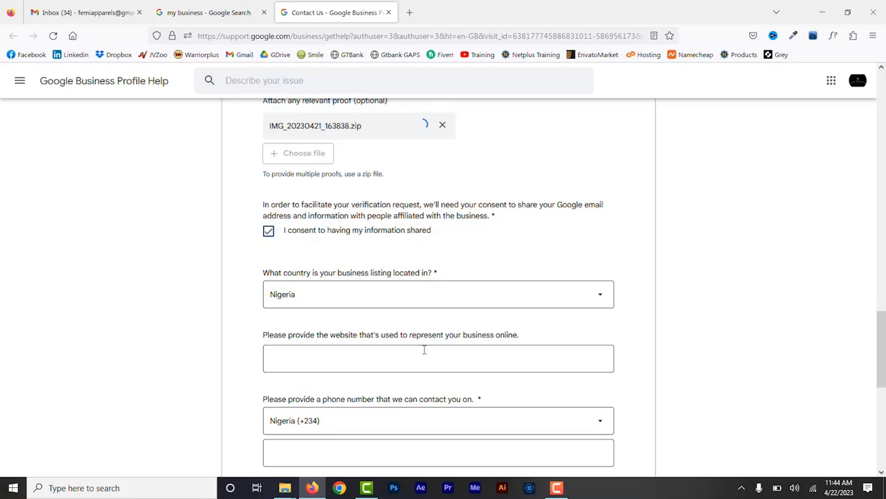
pyautogui.click(459, 255)
pyautogui.write('https://sites.google.com/view/femi-apparels/home')
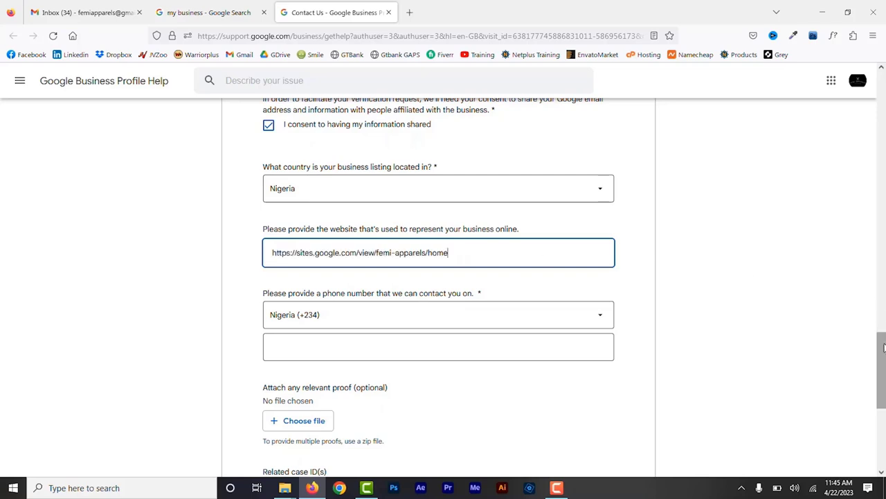
# - Paste the contact phone number and scroll to the bottom of the form
pyautogui.scroll(-2, 883, 347)
pyautogui.click(406, 211)
pyautogui.hotkey('ctrl', 'v')
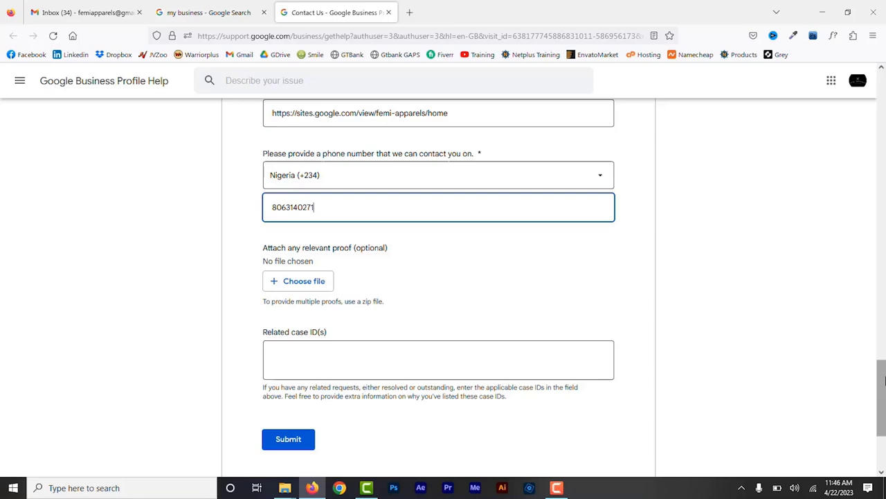
pyautogui.scroll(-2, 883, 421)
pyautogui.moveTo(884, 421); pyautogui.dragTo(883, 302)
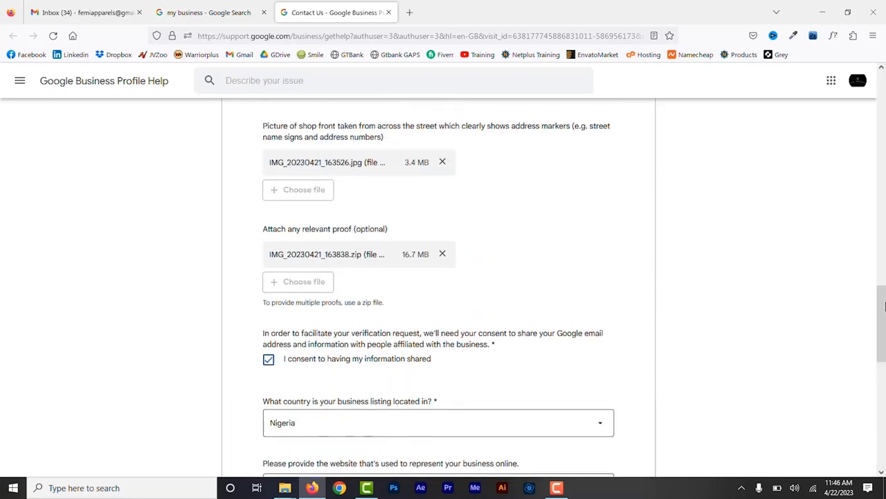
pyautogui.scroll(-5, 290, 293)
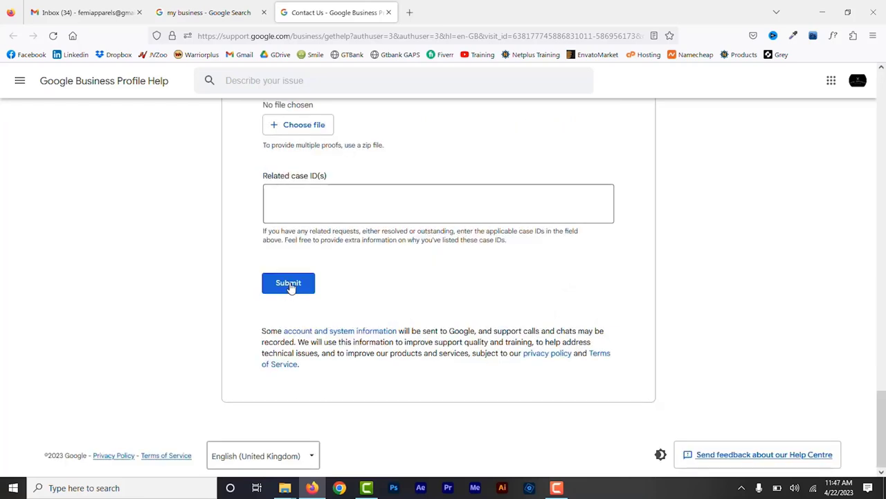
# - Submit the verification request, then scroll through the support follow-up email in Gmail
pyautogui.click(291, 286)
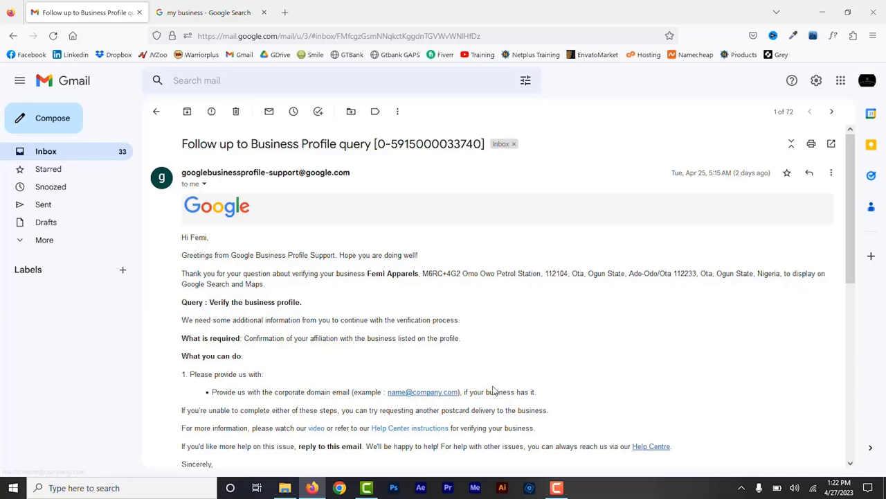
pyautogui.scroll(-2, 692, 249)
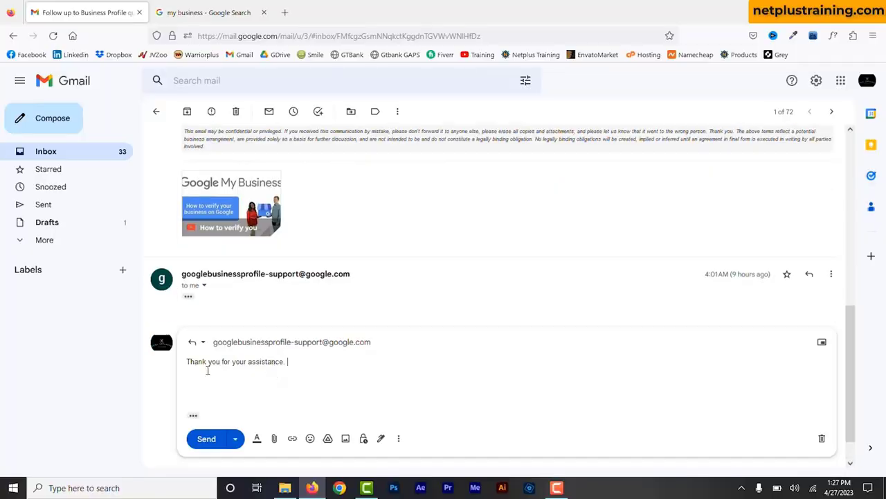
# - Explain there is no domain but the website is built on Google Sites and linked to the listed phone
pyautogui.press('Return')
pyautogui.press('Return')
pyautogui.write("We don't have a domain right now but we have our website at https://sites.google.com/view/femi-apparels/home.")
pyautogui.moveTo(296, 360); pyautogui.dragTo(347, 360)
pyautogui.write('. Our business')
pyautogui.click(367, 360)
pyautogui.write('is built on Google Sites')
pyautogui.click(616, 360)
pyautogui.write('If you take a look at our website, its linked to our phone number listed on our Google Busin')
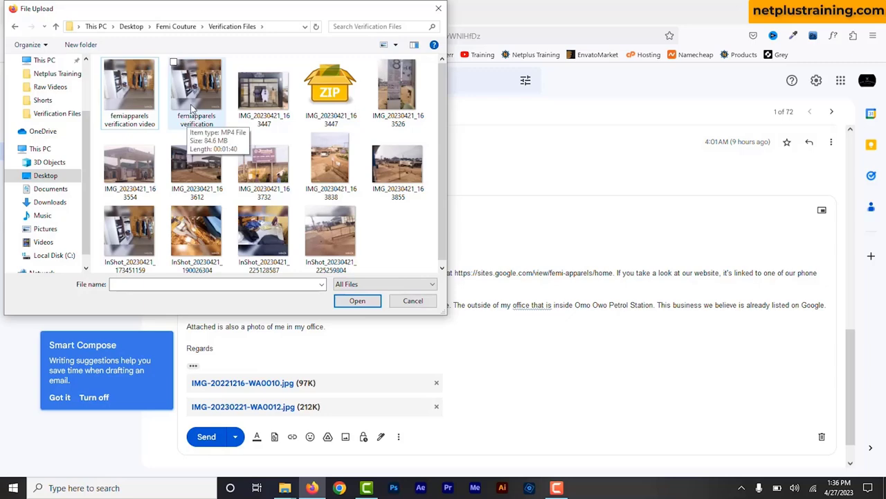
# - Attach femiapparels verification.mp4 through Drive and send the reply to support
pyautogui.doubleClick(196, 104)
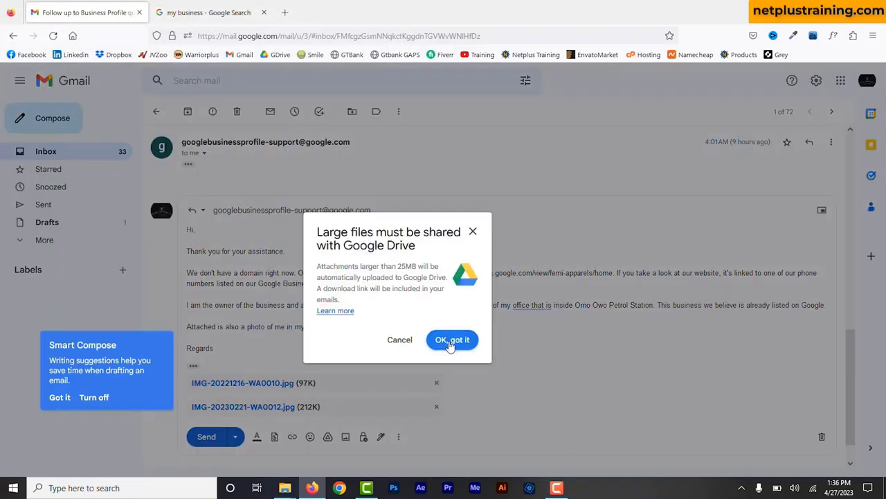
pyautogui.click(462, 338)
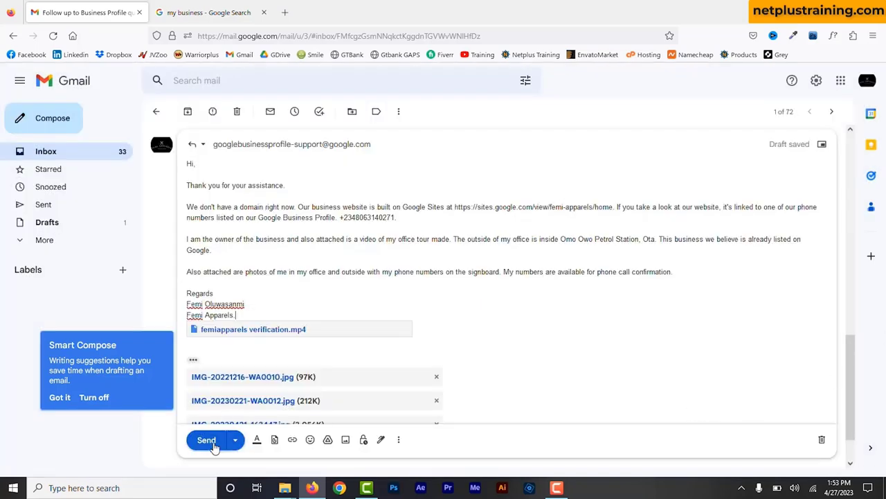
pyautogui.click(207, 440)
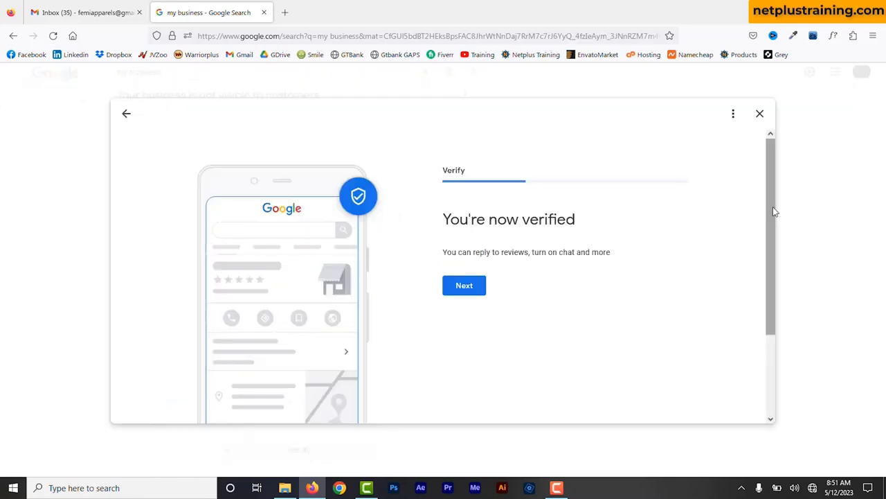
# - Step through the 'You're now verified' screens and return to the Femi Apparels results marked 'You manage this Business Profile'
pyautogui.moveTo(774, 211); pyautogui.dragTo(771, 316)
pyautogui.scroll(5, 783, 198)
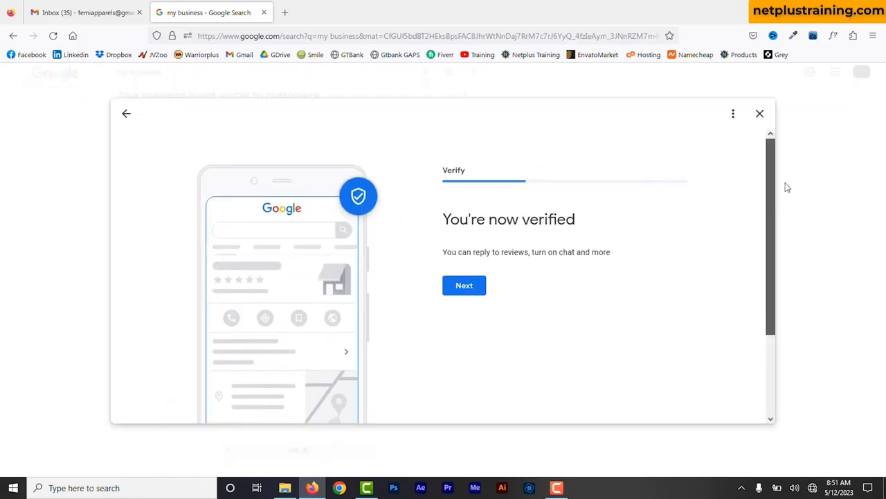
pyautogui.click(464, 289)
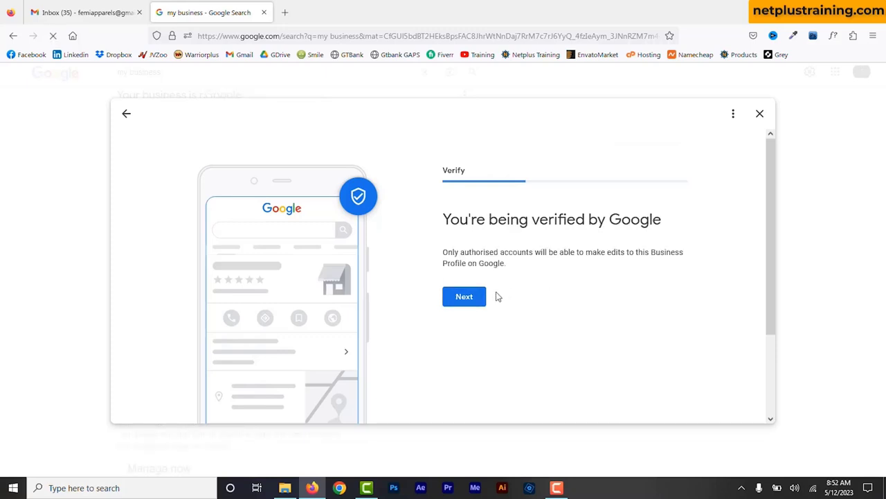
pyautogui.click(464, 297)
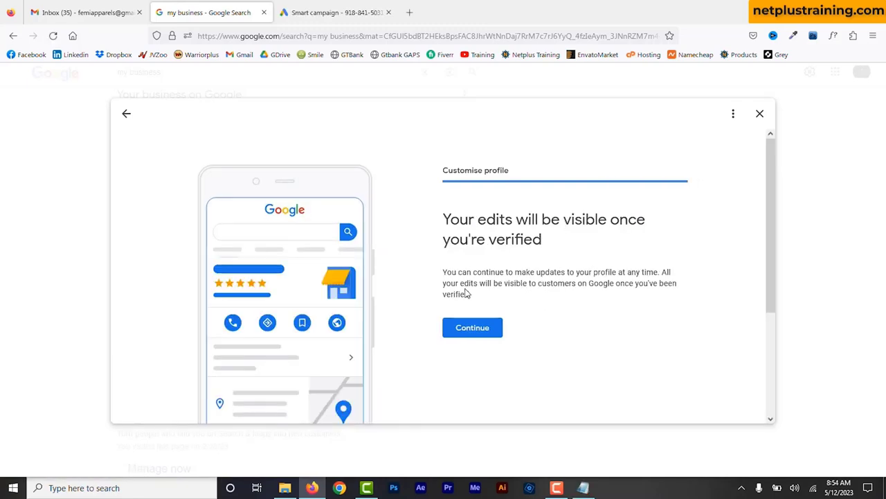
pyautogui.click(471, 331)
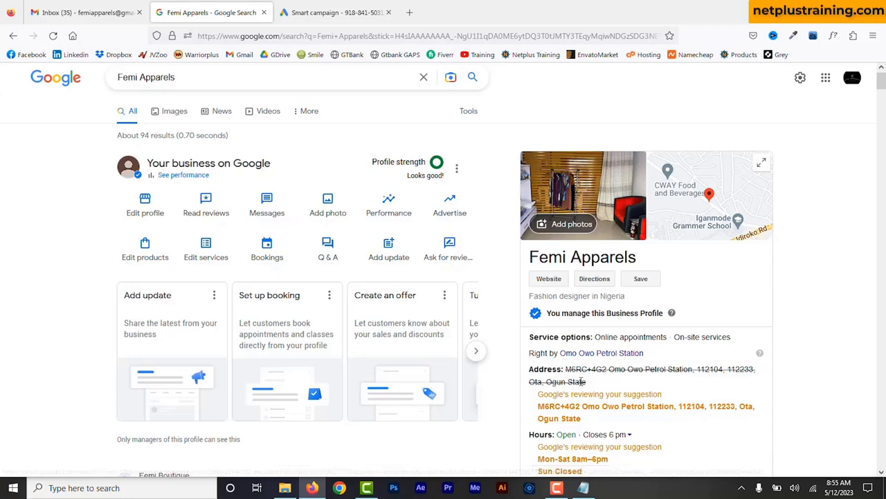
# - Review the suggested address in the Business information panel, then close it
pyautogui.click(568, 417)
pyautogui.moveTo(629, 232); pyautogui.dragTo(626, 132)
pyautogui.click(621, 114)
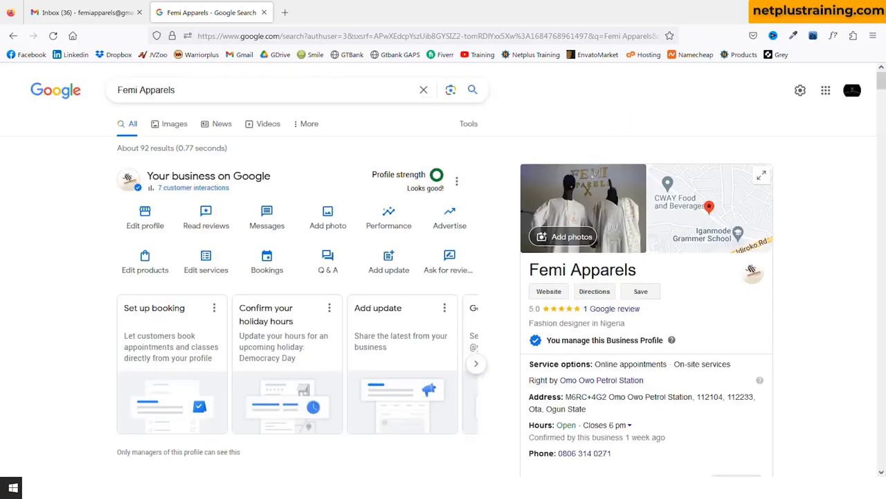
# - Scroll the results to check the verified Femi Apparels panel: Fashion designer in Nigeria, 5.0 rating
pyautogui.scroll(-5, 882, 81)
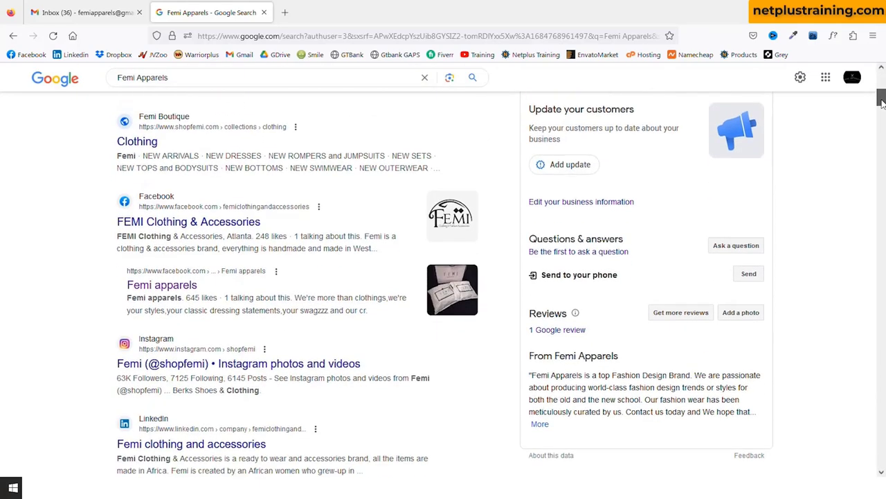
pyautogui.scroll(5, 881, 83)
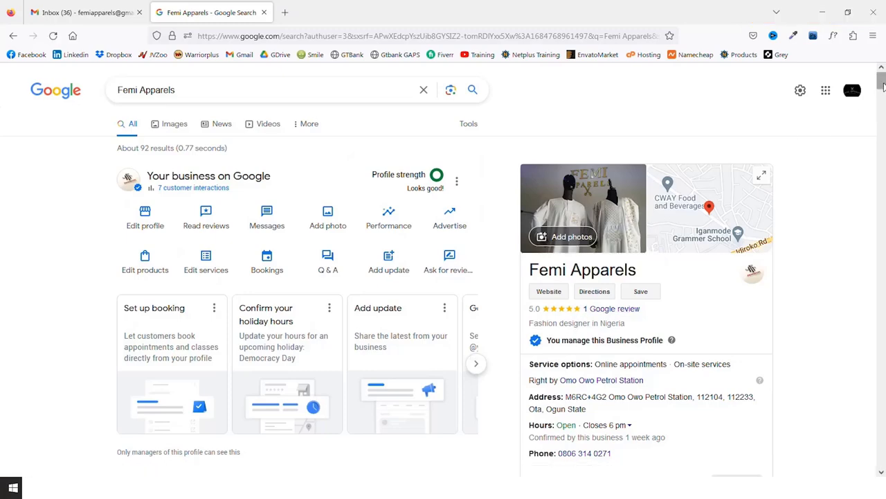
pyautogui.scroll(-1, 881, 87)
pyautogui.scroll(-5, 882, 87)
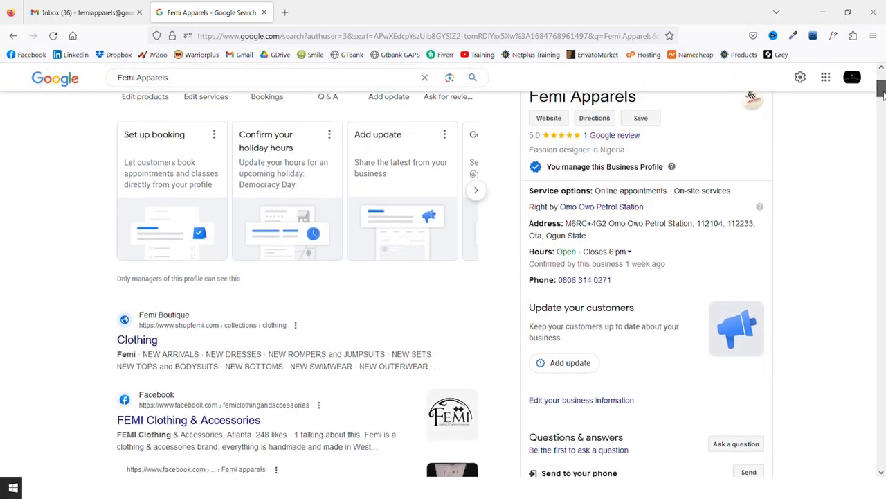
pyautogui.moveTo(882, 105); pyautogui.dragTo(882, 85)
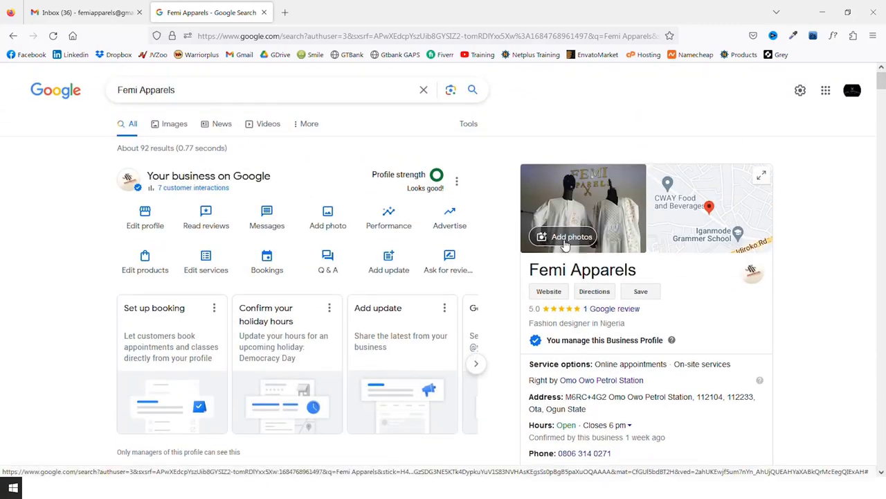